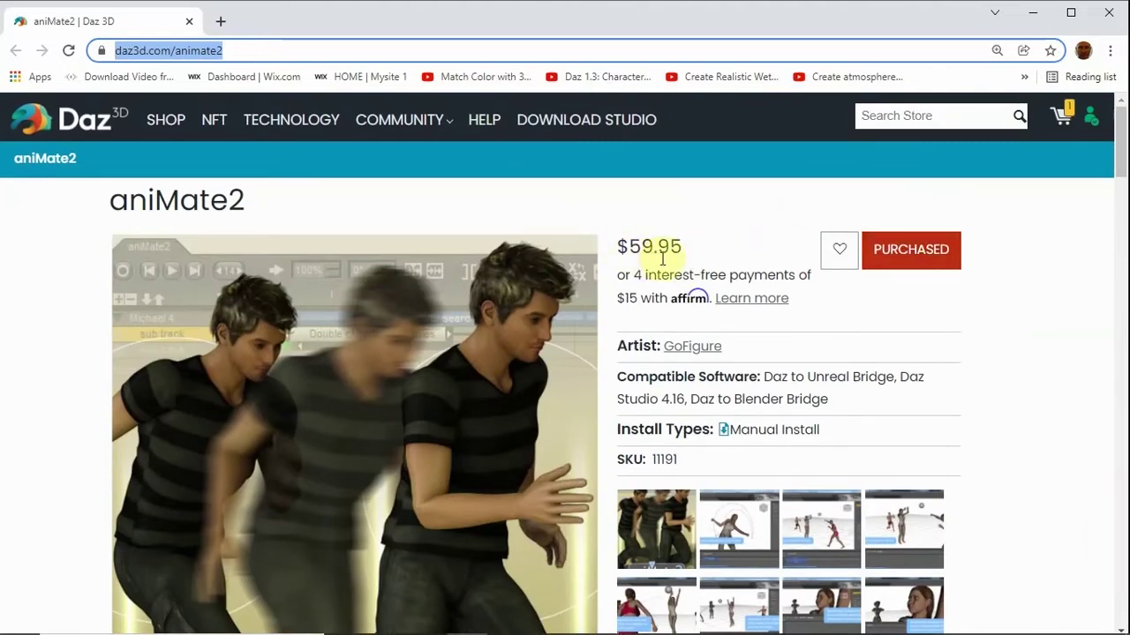
Review the price and purchase details on the aniMate2 store page and open the account options.
{"action": "scroll", "coordinate": [753, 356], "scroll_direction": "down", "scroll_amount": 2}
{"action": "scroll", "coordinate": [755, 358], "scroll_direction": "up", "scroll_amount": 2}
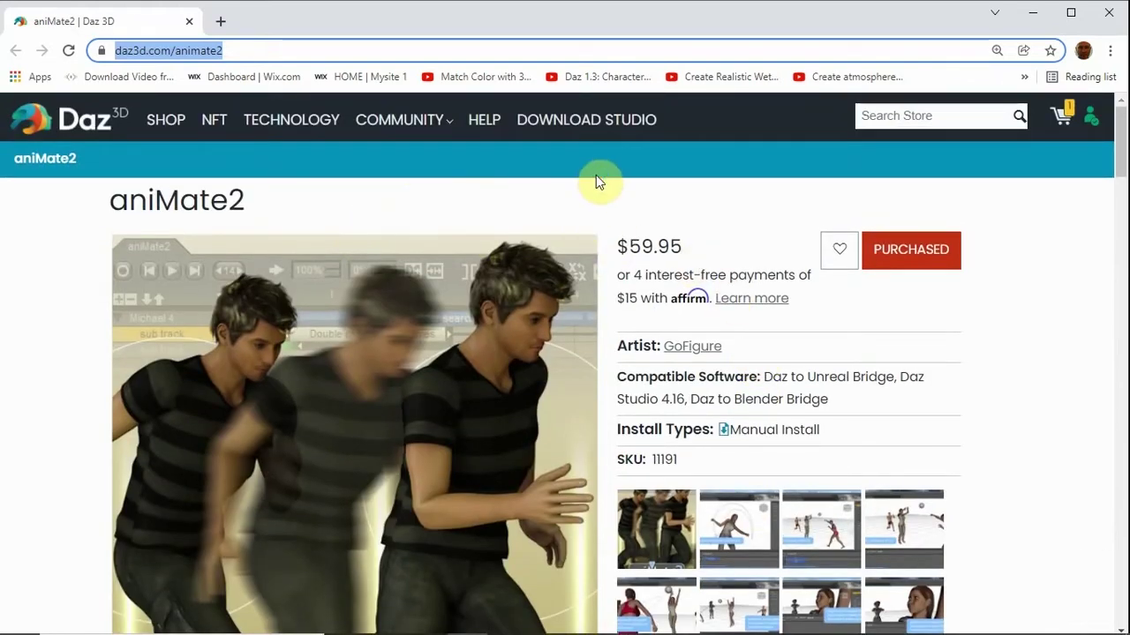
{"action": "scroll", "coordinate": [598, 177], "scroll_direction": "down", "scroll_amount": 2}
{"action": "scroll", "coordinate": [600, 156], "scroll_direction": "up", "scroll_amount": 2}
{"action": "left_click", "coordinate": [1089, 123]}
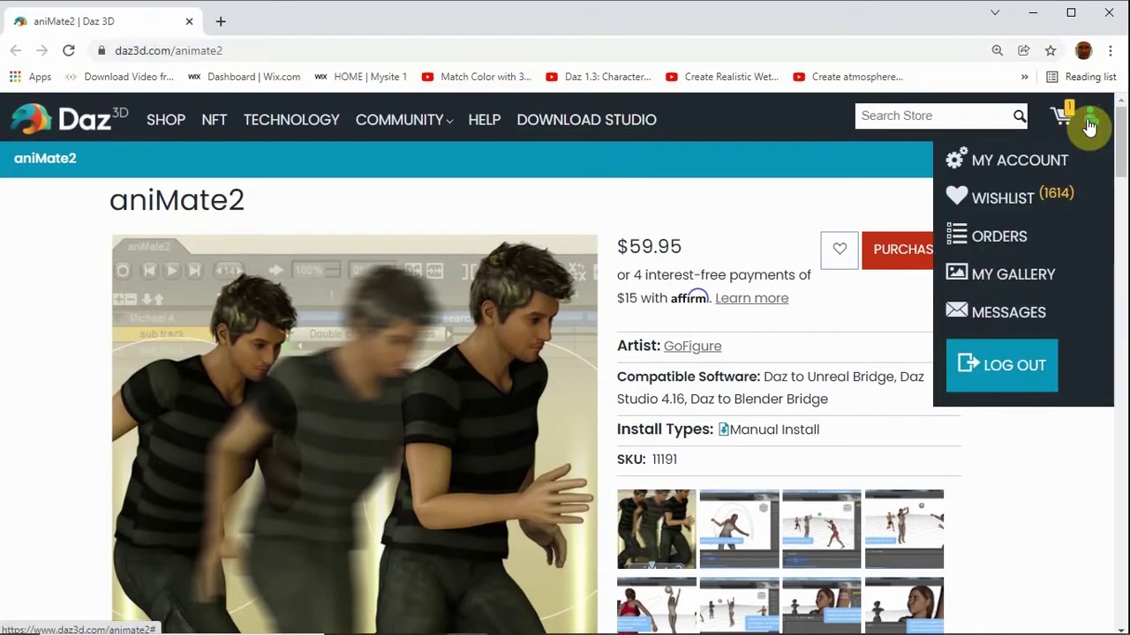
{"action": "left_click", "coordinate": [1008, 254]}
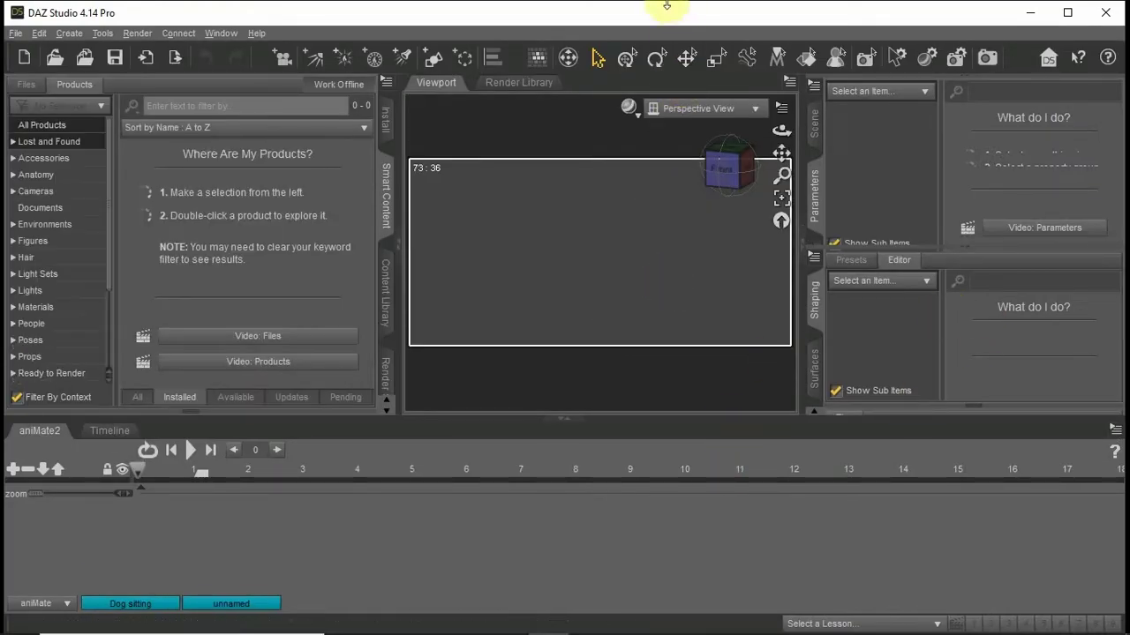
Switch to DAZ Studio and open the information about installed plugins.
{"action": "left_click", "coordinate": [255, 34]}
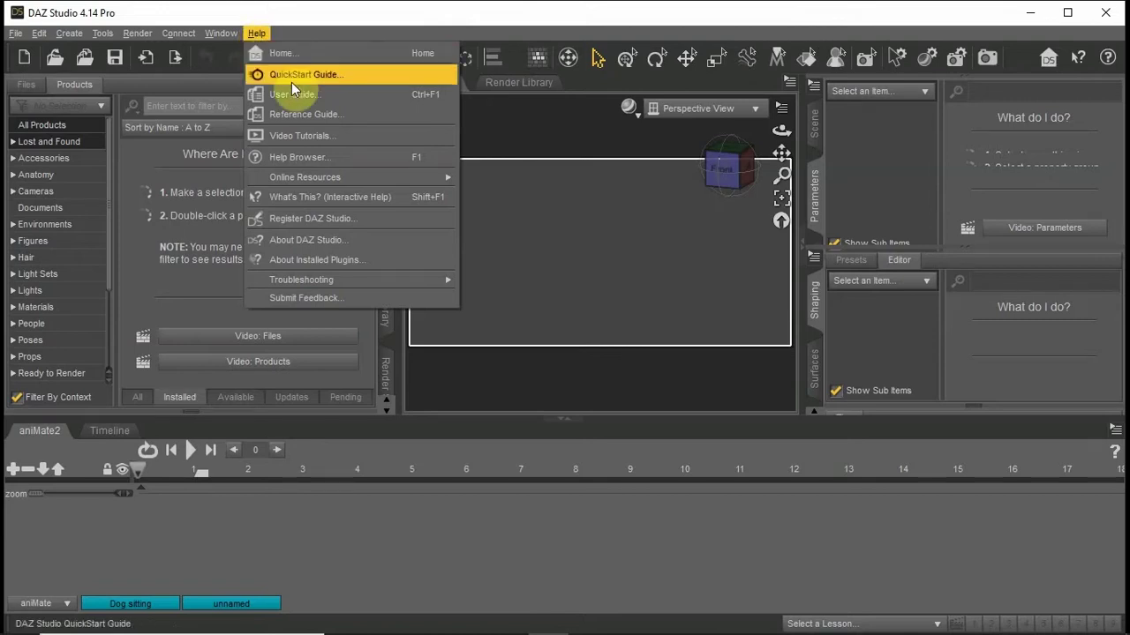
{"action": "left_click", "coordinate": [314, 258]}
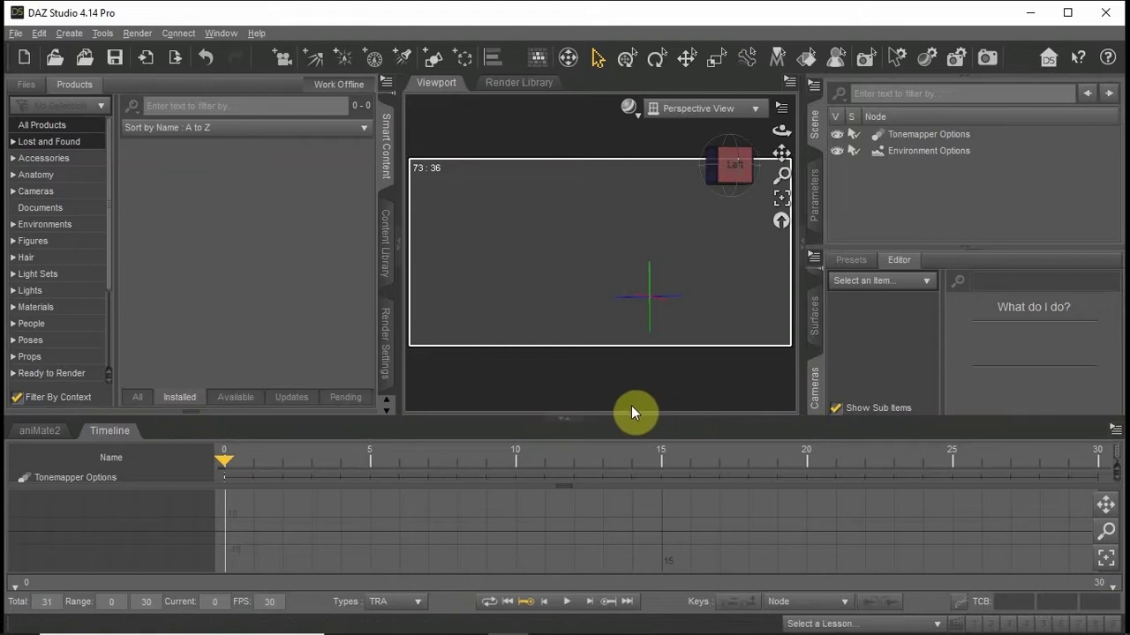
Collapse the timeline area, filter the Figures products by "dog" and load Chihuahua - Zorro from the Penelope and Zorro Add-on.
{"action": "left_click", "coordinate": [570, 420]}
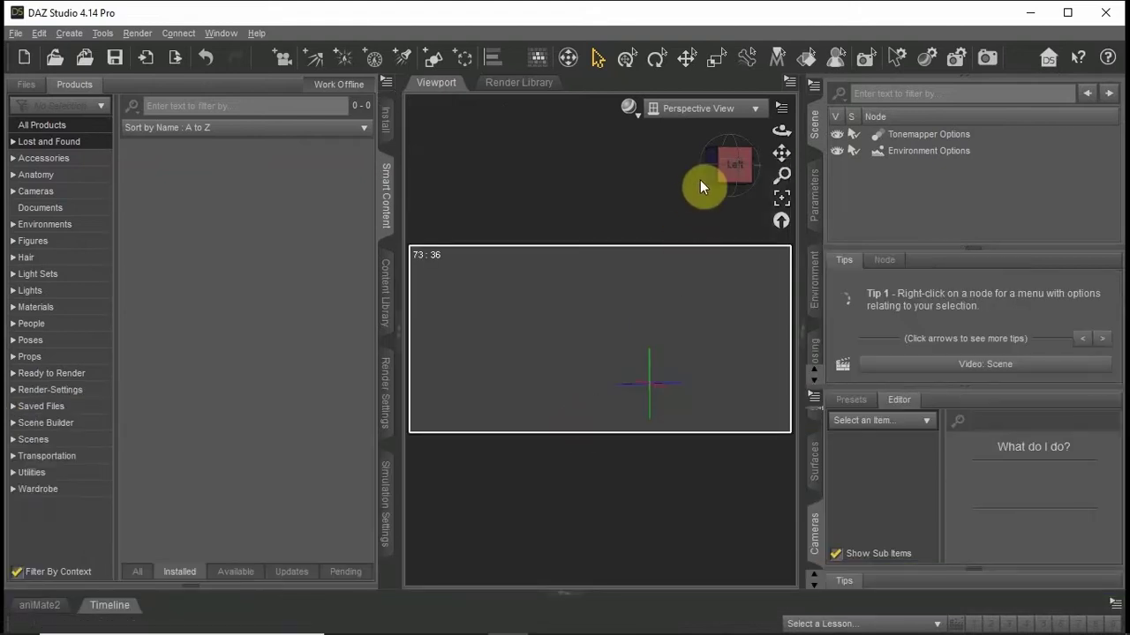
{"action": "left_click", "coordinate": [58, 241]}
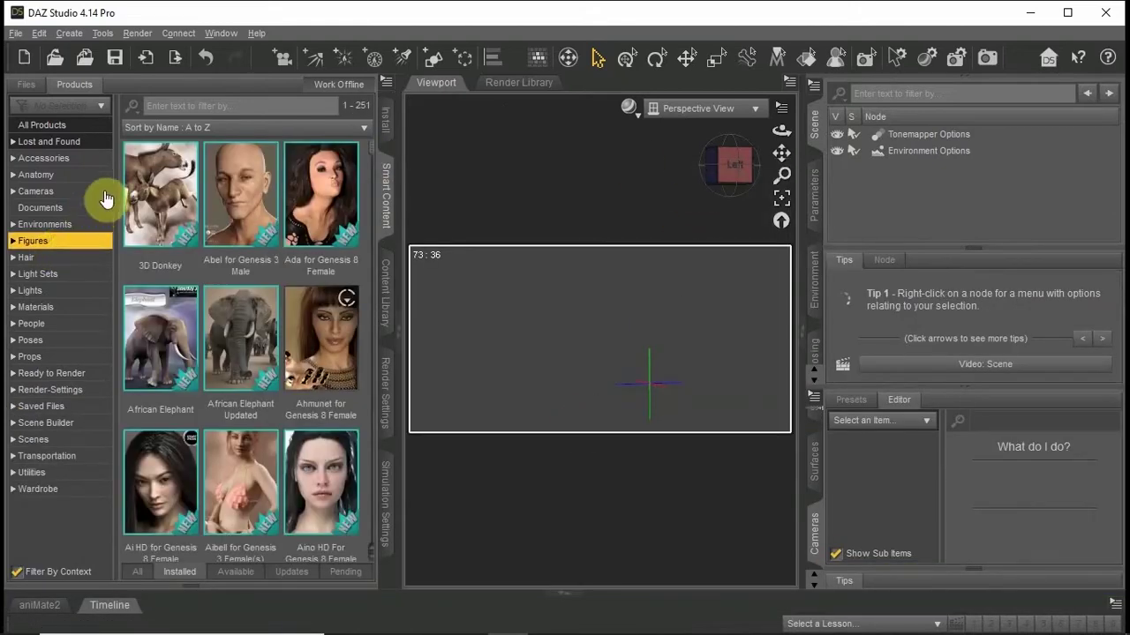
{"action": "left_click", "coordinate": [209, 107]}
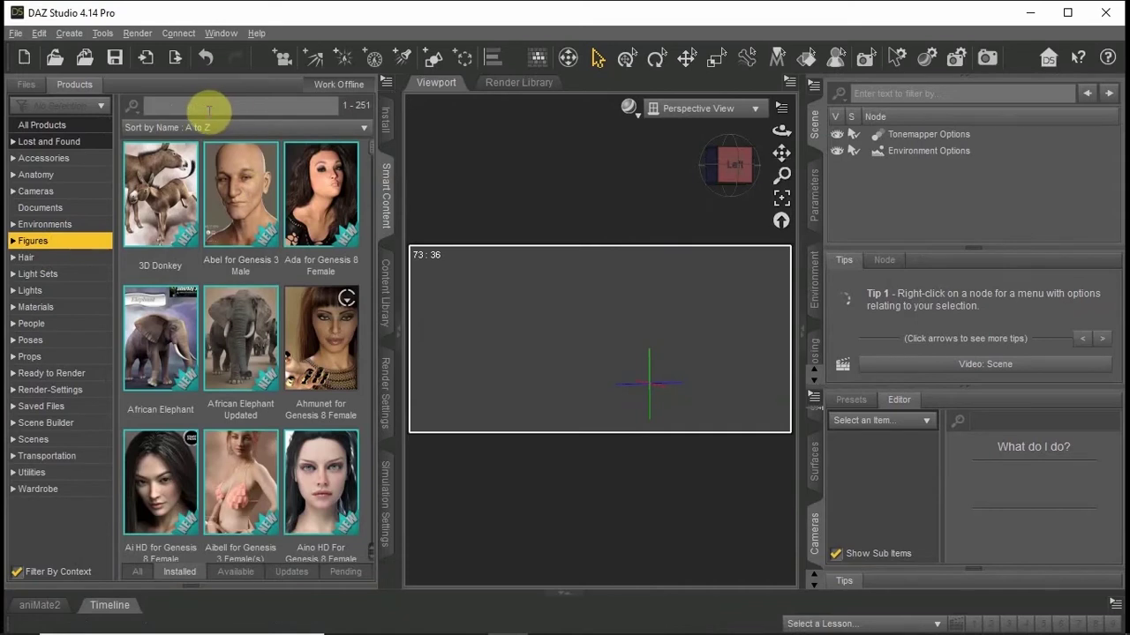
{"action": "type", "text": "do"}
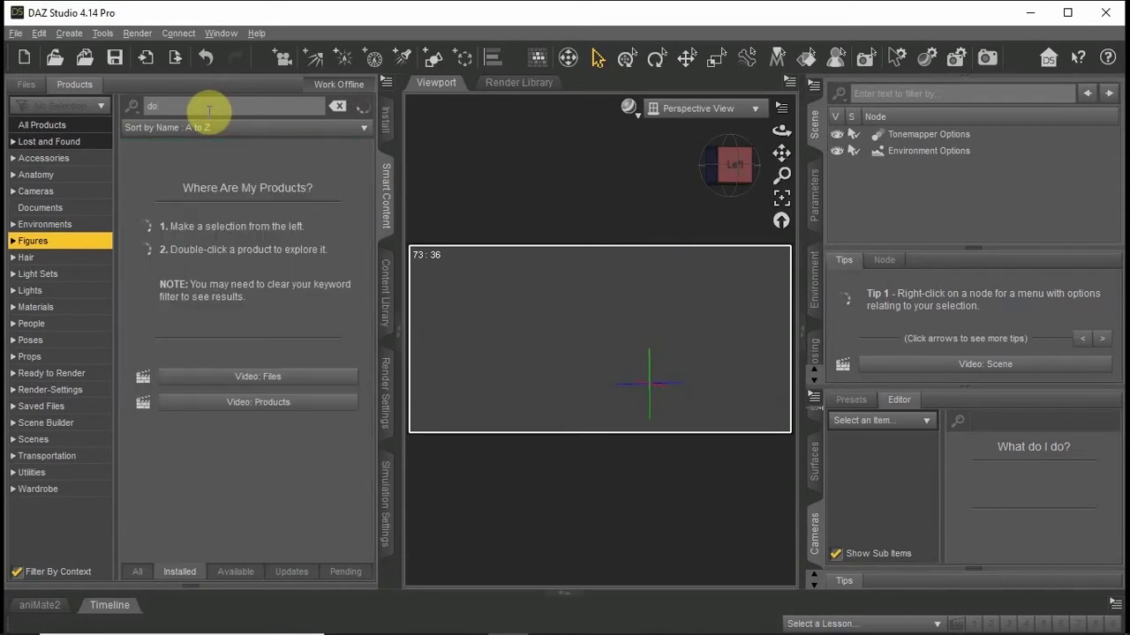
{"action": "type", "text": "g"}
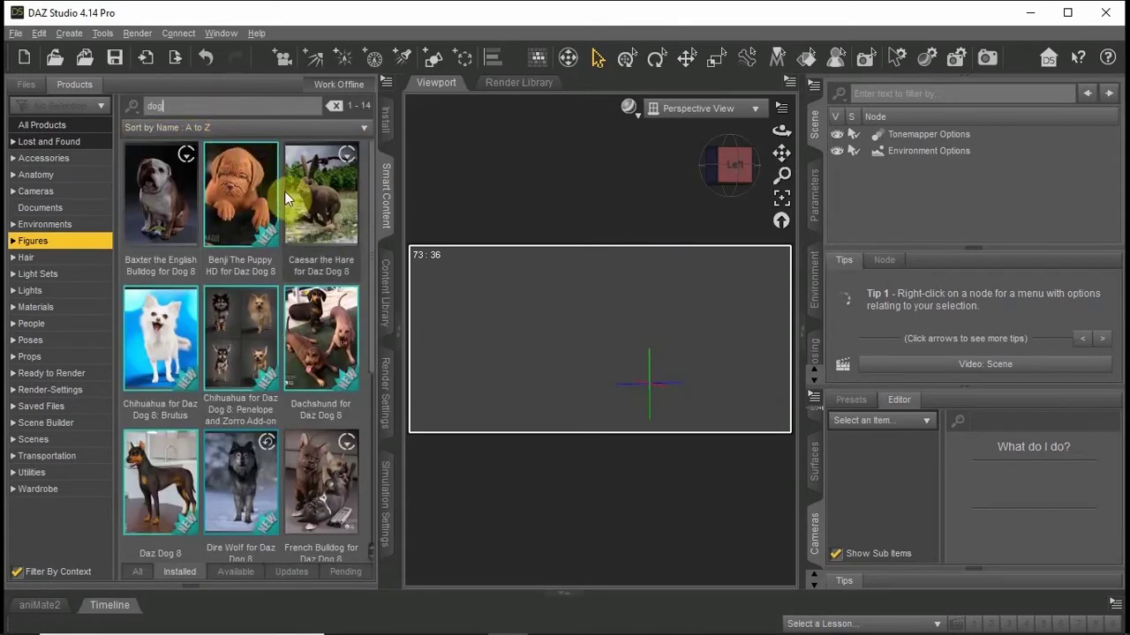
{"action": "left_click", "coordinate": [242, 352]}
{"action": "double_click", "coordinate": [247, 237]}
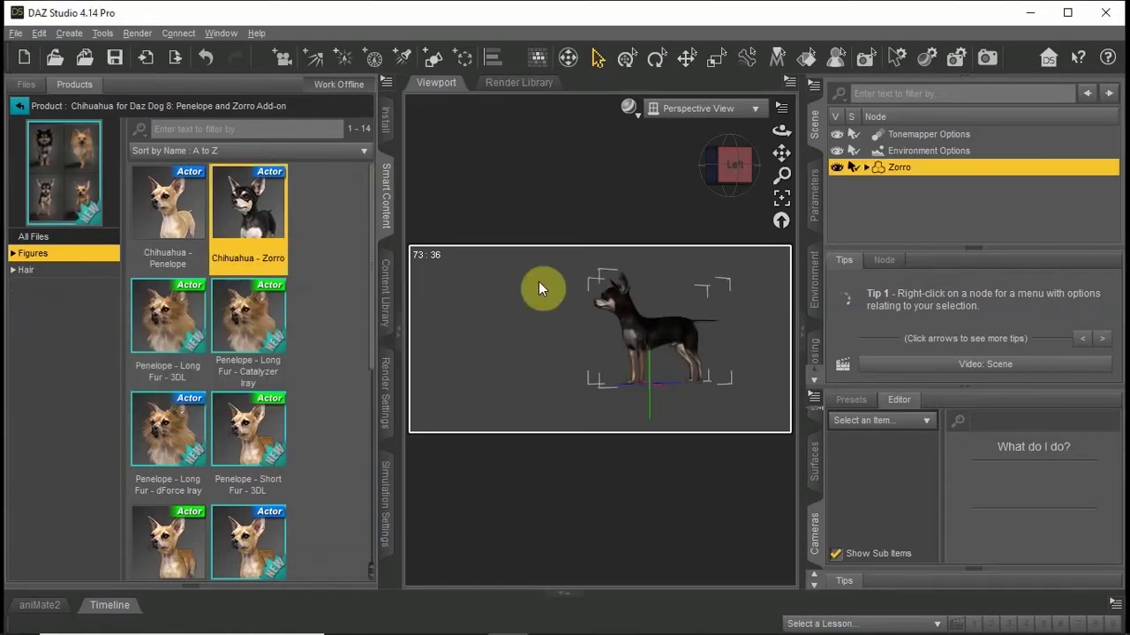
Clear the scene selection so the loaded dog and all its parts are deselected.
{"action": "left_click", "coordinate": [727, 170]}
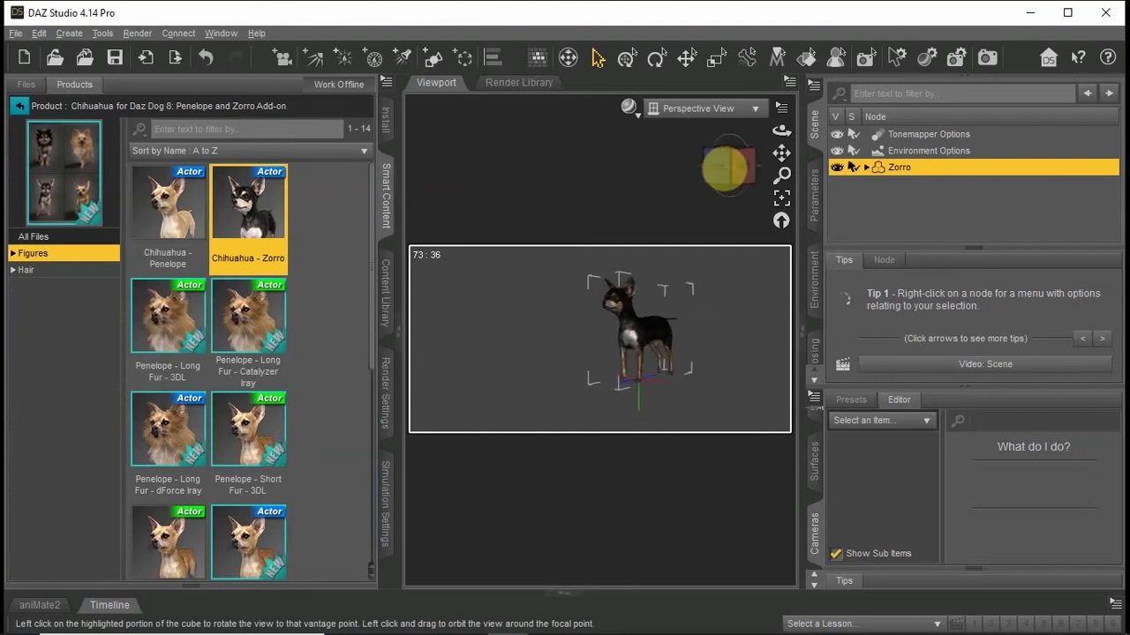
{"action": "right_click", "coordinate": [519, 302]}
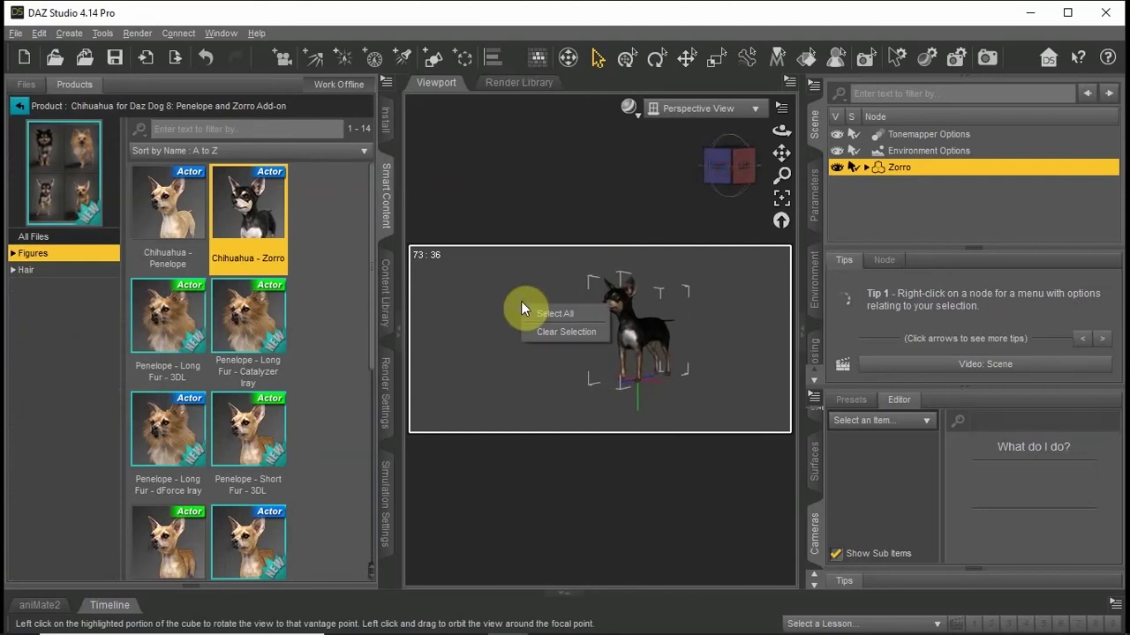
{"action": "left_click", "coordinate": [528, 309]}
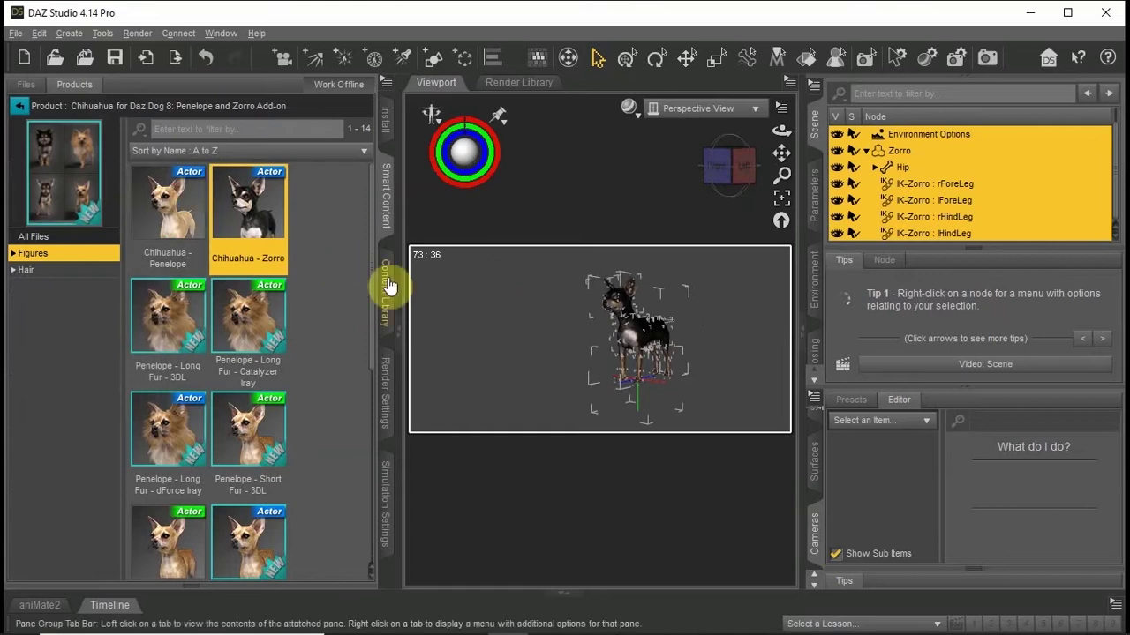
{"action": "left_click", "coordinate": [519, 325]}
Filter the Props files by "floor" and load the AMS Floor prop into the scene.
{"action": "left_click", "coordinate": [16, 106]}
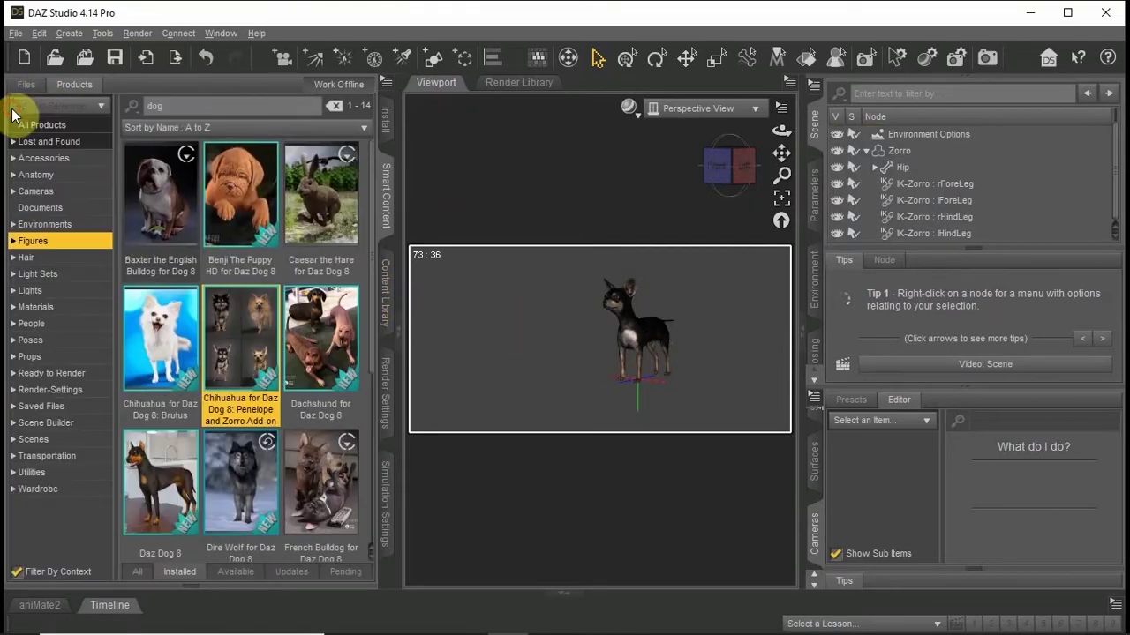
{"action": "left_click", "coordinate": [44, 359]}
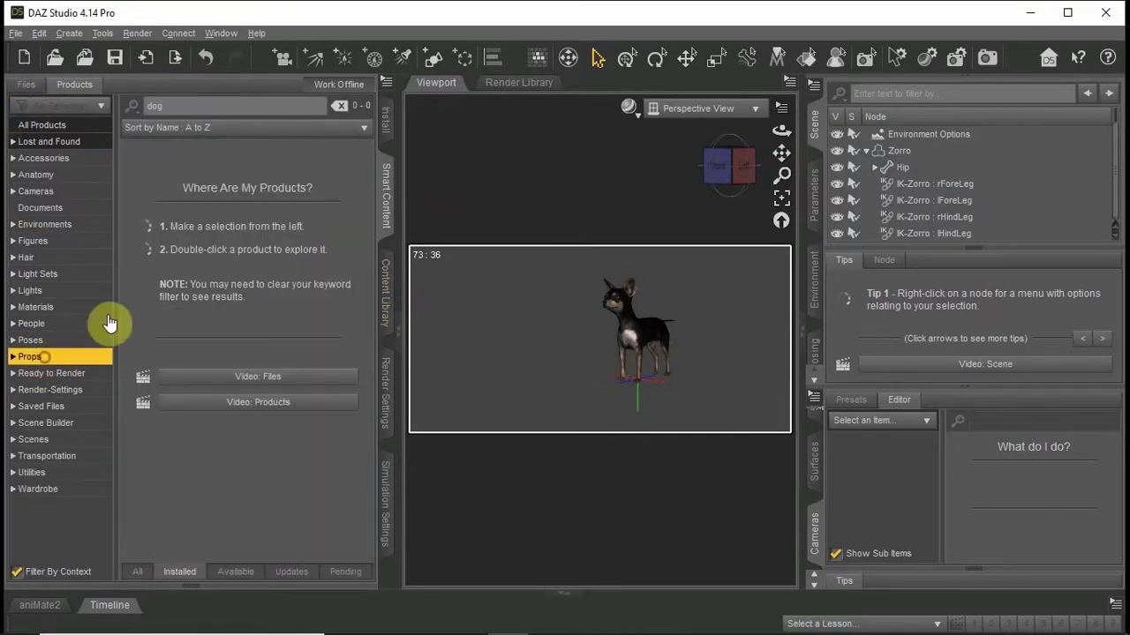
{"action": "left_click", "coordinate": [26, 86]}
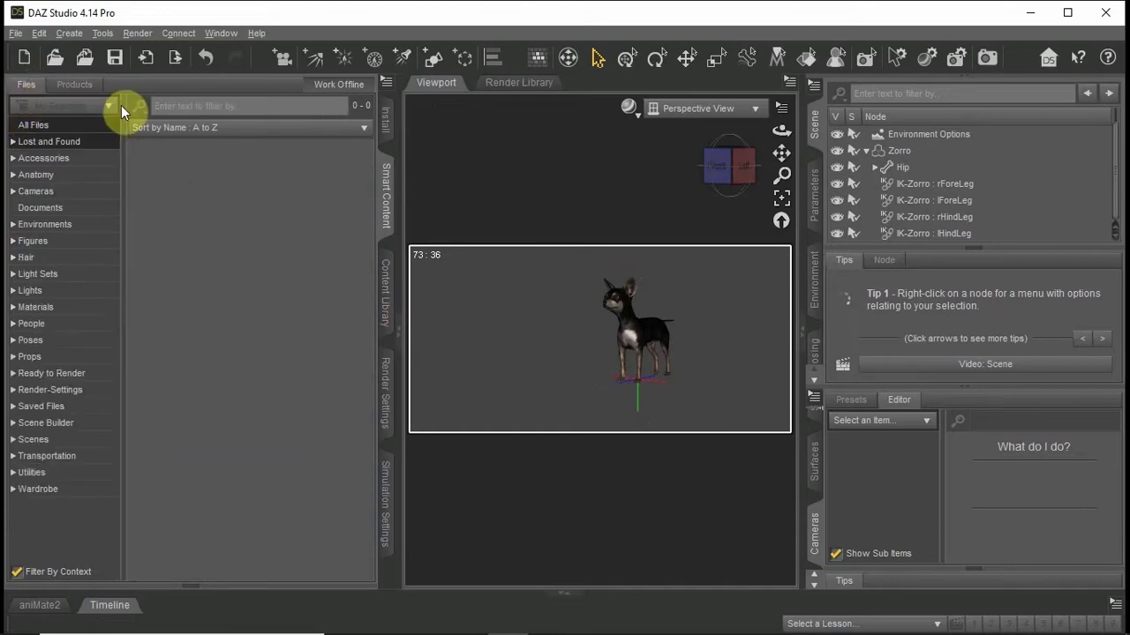
{"action": "left_click", "coordinate": [30, 356]}
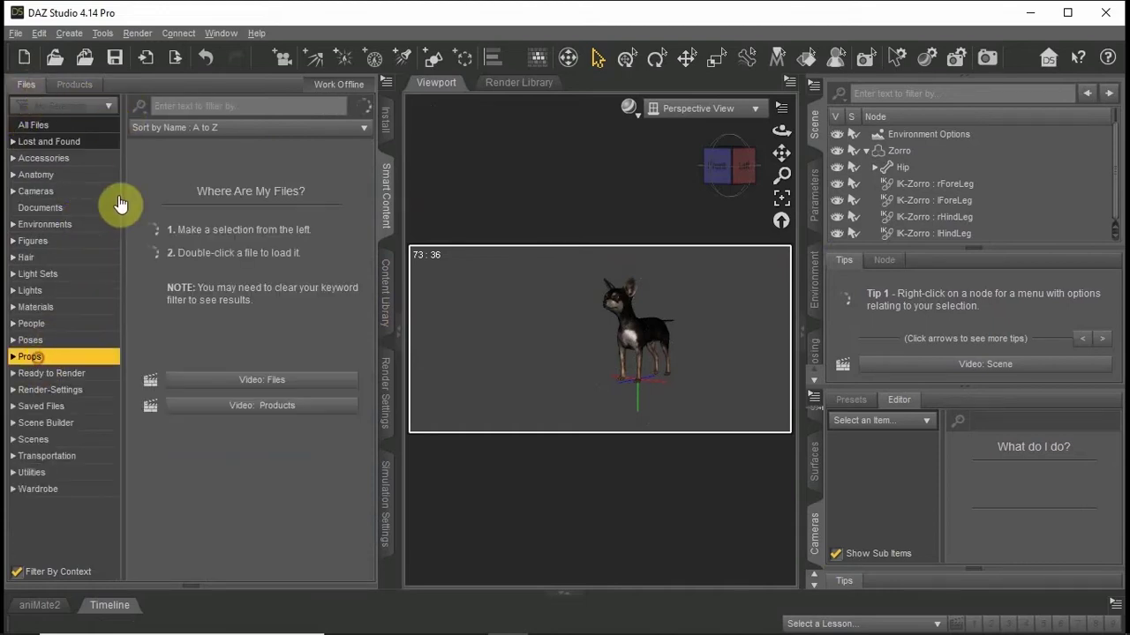
{"action": "left_click", "coordinate": [177, 107]}
{"action": "type", "text": "f"}
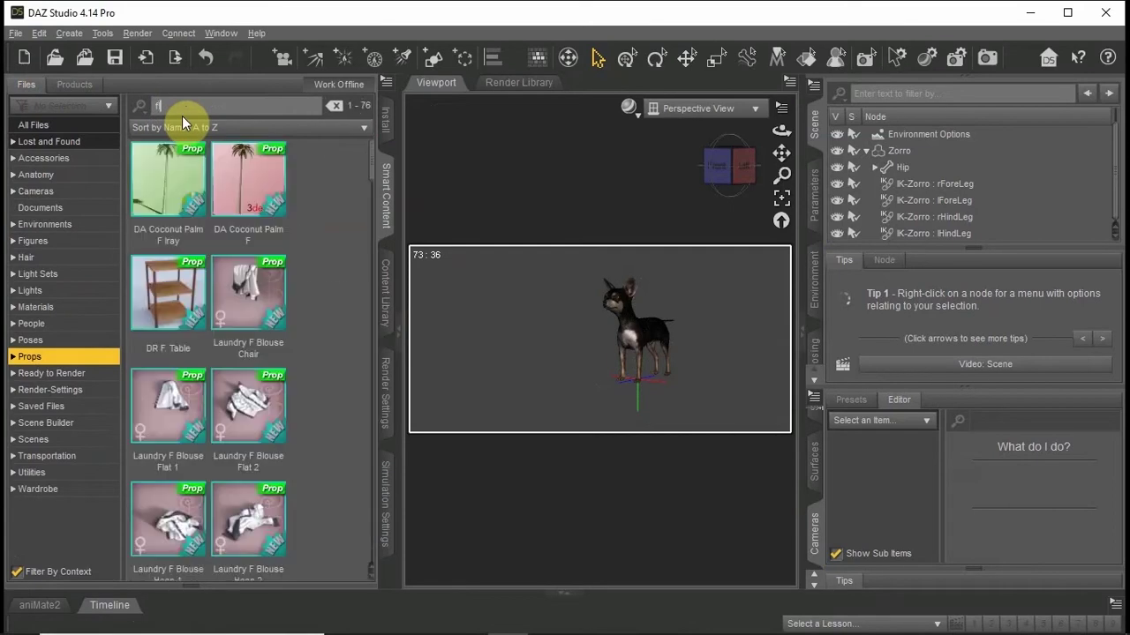
{"action": "type", "text": "loor"}
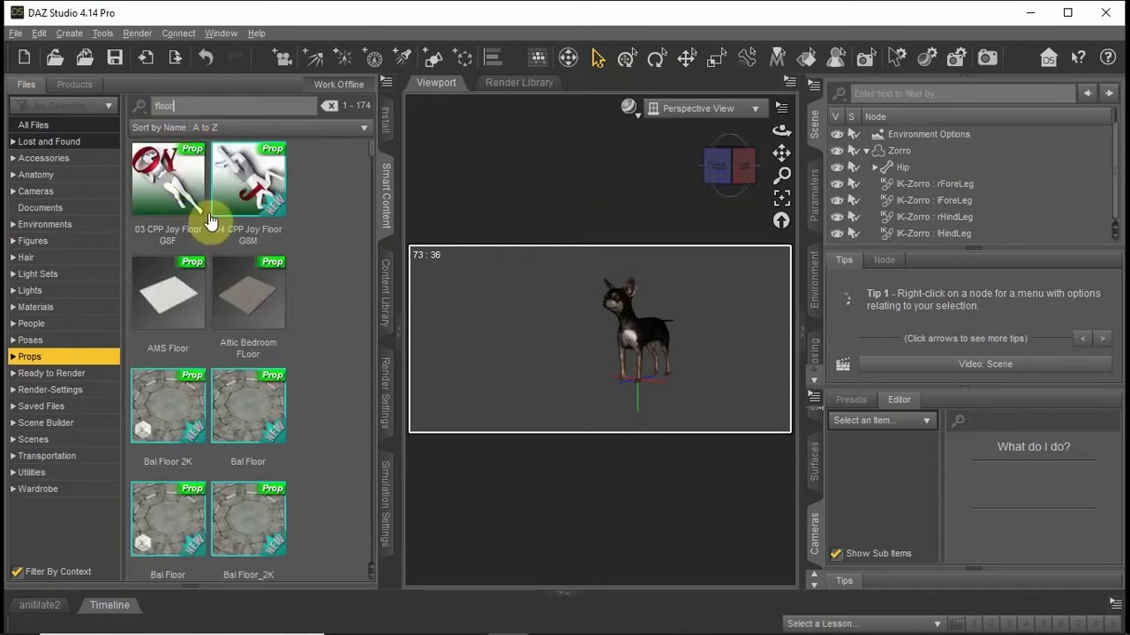
{"action": "double_click", "coordinate": [173, 304]}
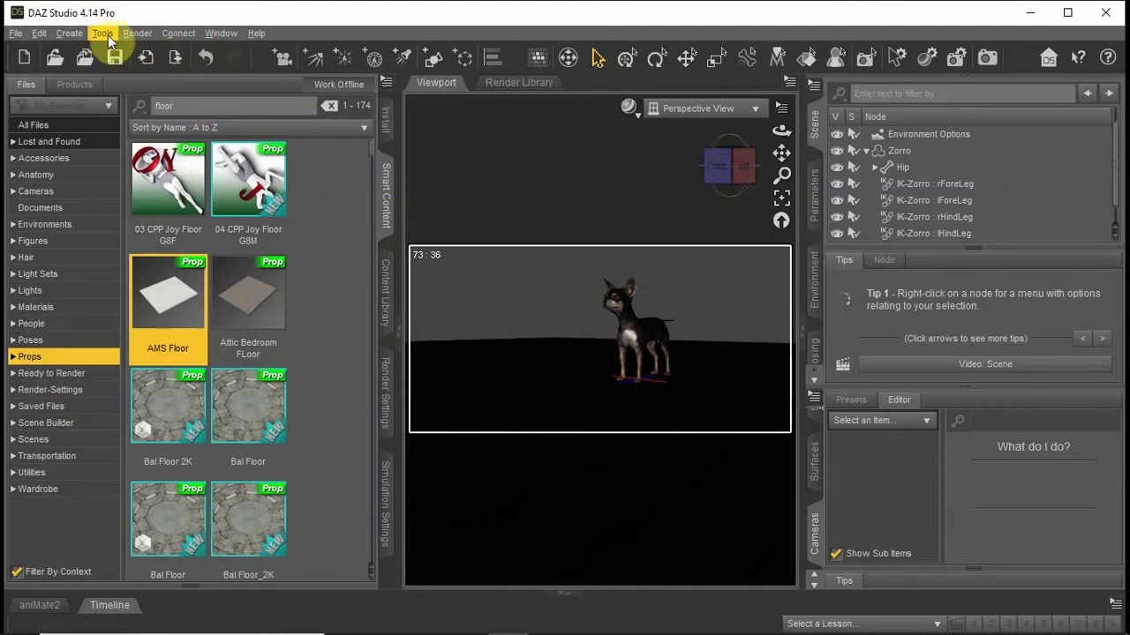
Create a new camera named Camera that copies the active Perspective View.
{"action": "left_click", "coordinate": [76, 38]}
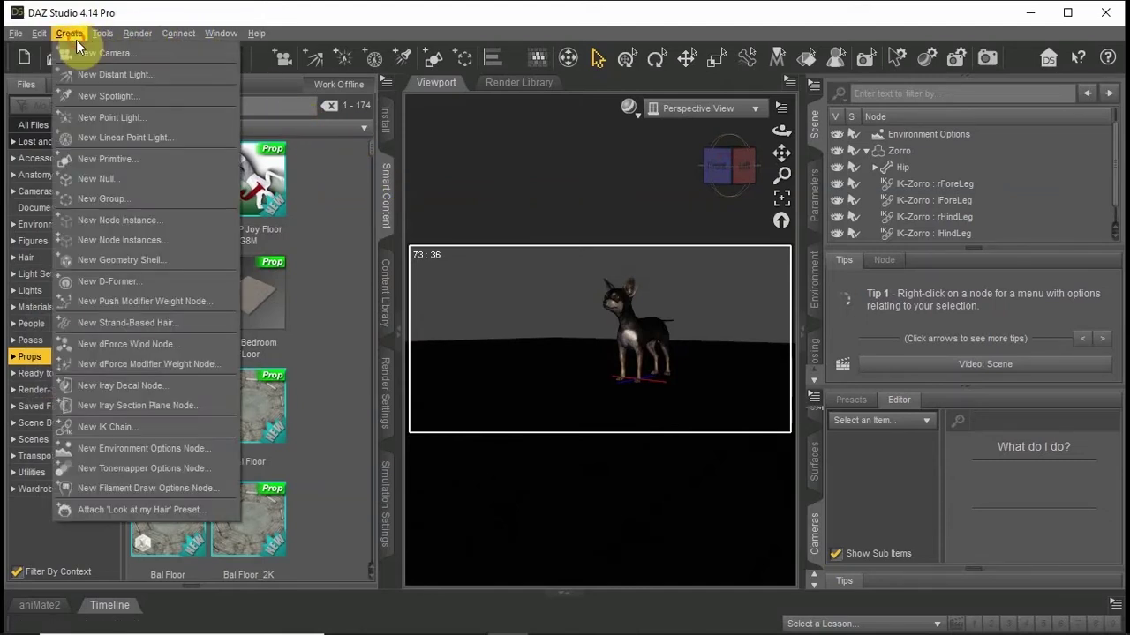
{"action": "left_click", "coordinate": [78, 49]}
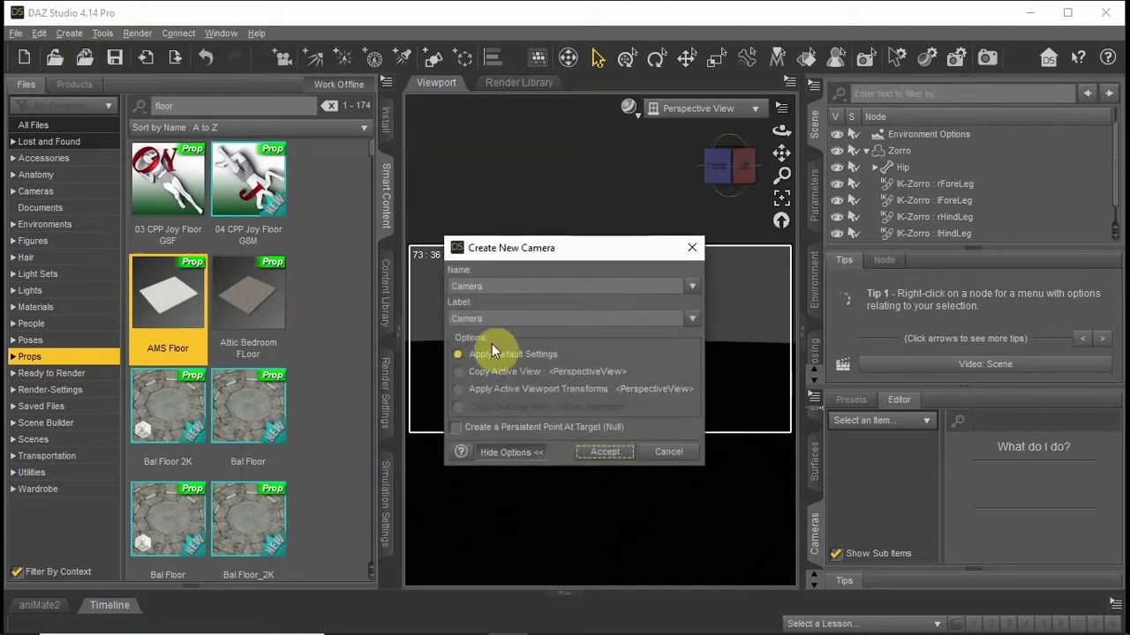
{"action": "left_click", "coordinate": [458, 373]}
{"action": "left_click", "coordinate": [603, 452]}
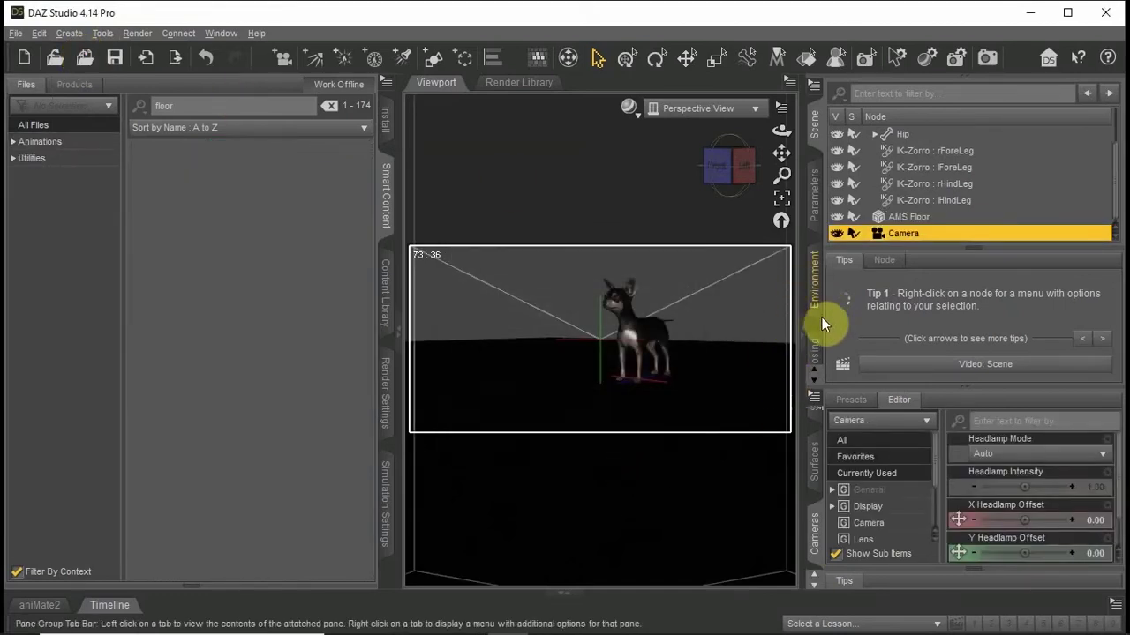
Set the new camera's Headlamp Mode to Off.
{"action": "left_click", "coordinate": [817, 326]}
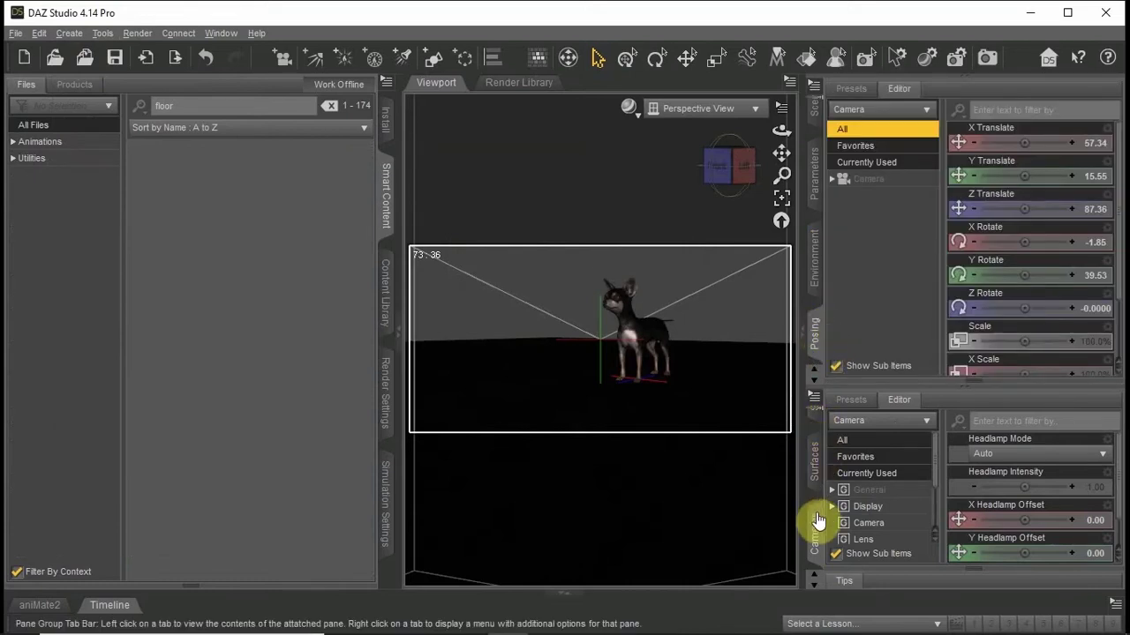
{"action": "scroll", "coordinate": [877, 537], "scroll_direction": "down", "scroll_amount": 2}
{"action": "left_click", "coordinate": [879, 536]}
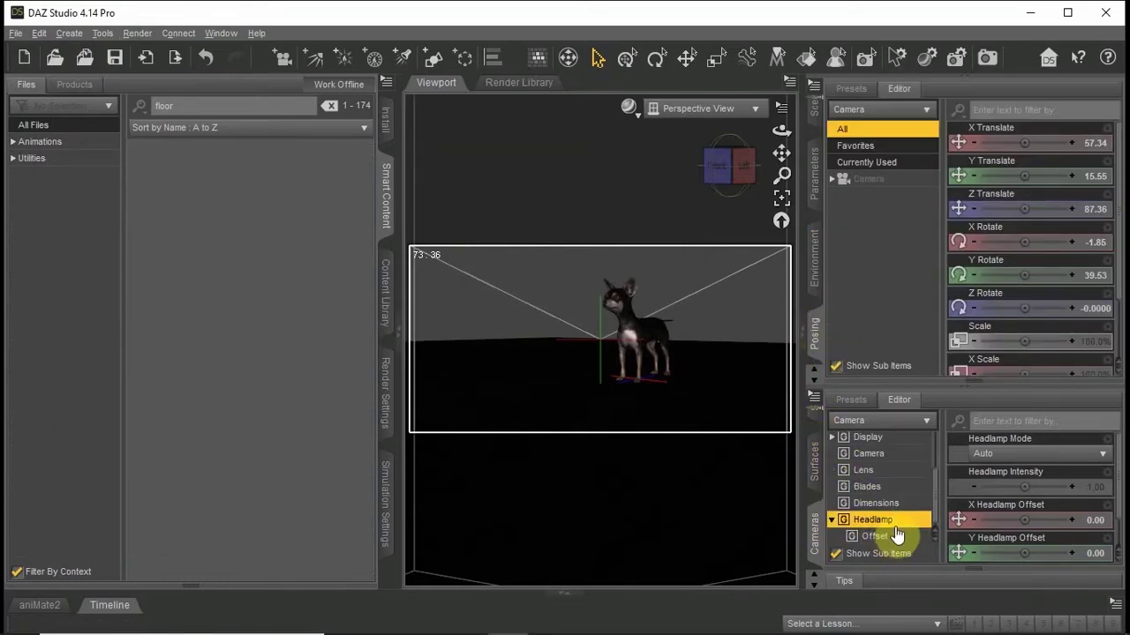
{"action": "left_click", "coordinate": [987, 454]}
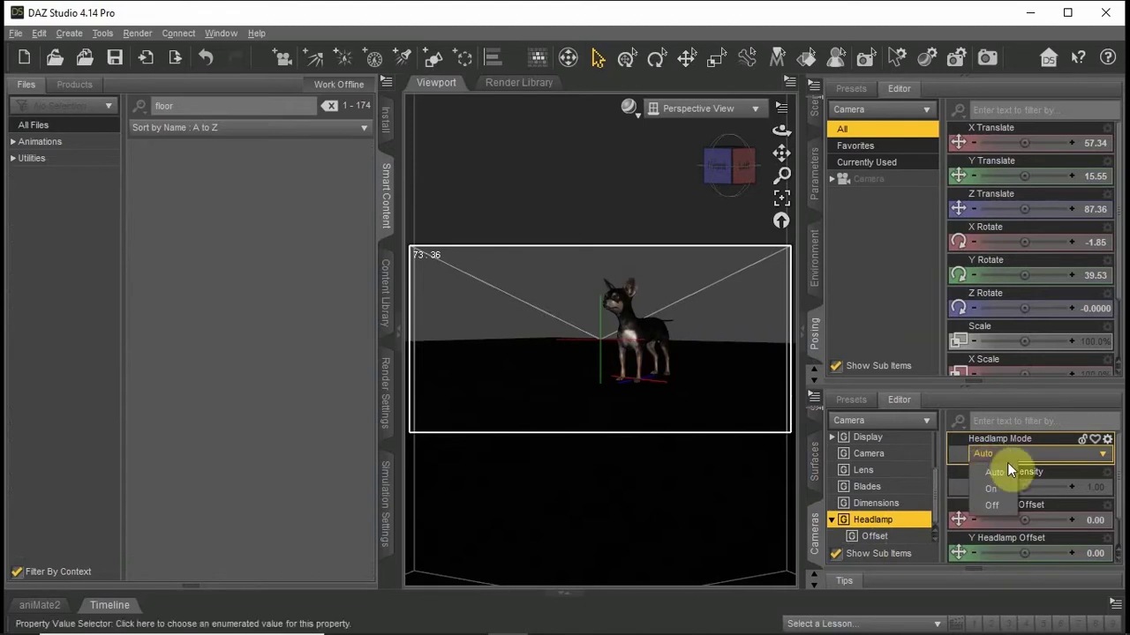
{"action": "left_click", "coordinate": [994, 505]}
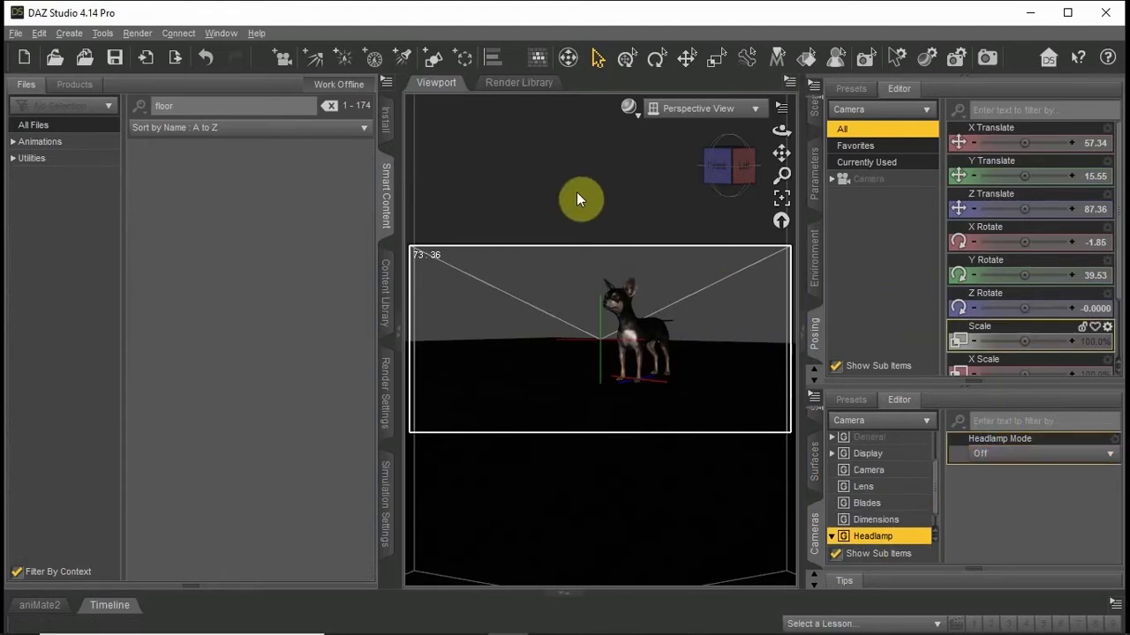
Switch the viewport to look through Camera and orbit it slightly around the dog.
{"action": "left_click", "coordinate": [754, 108]}
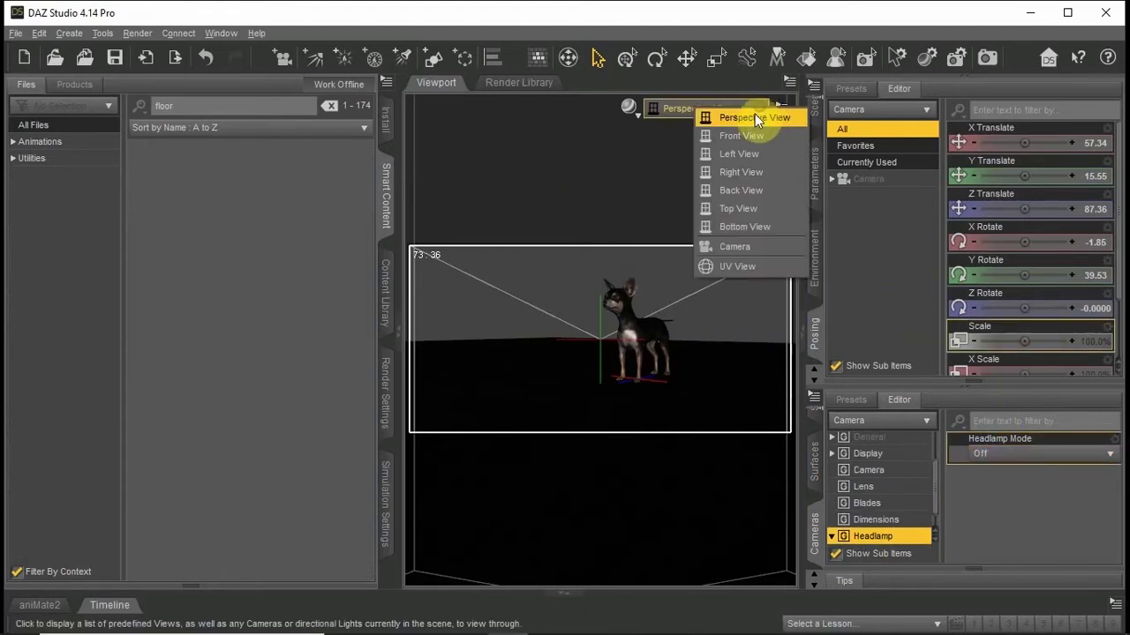
{"action": "left_click", "coordinate": [745, 243]}
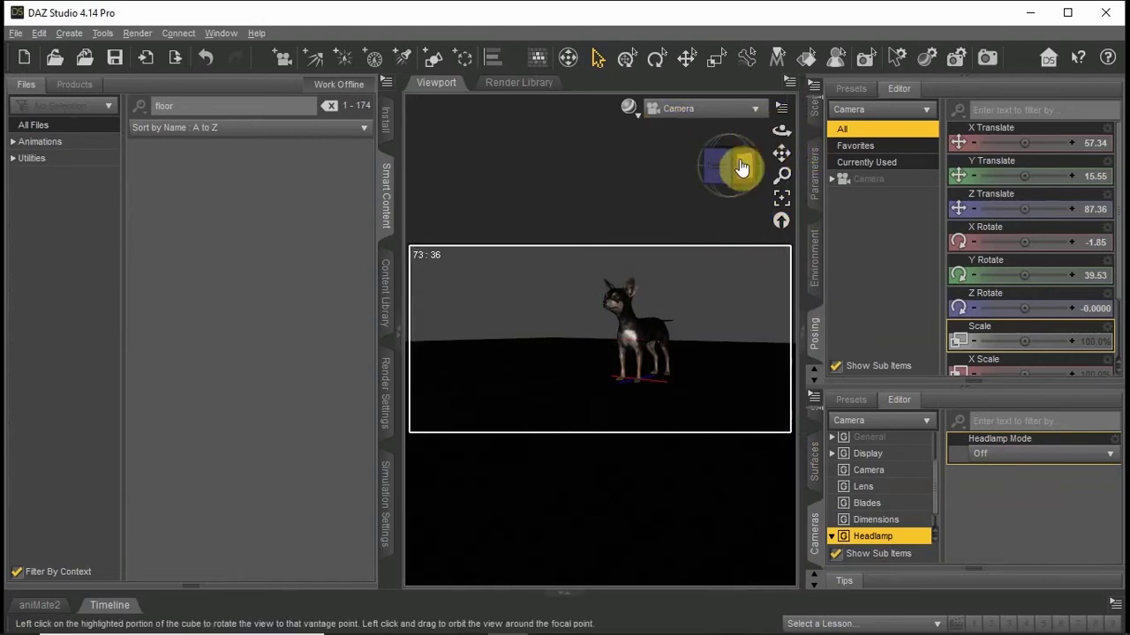
{"action": "left_click_drag", "start_coordinate": [743, 162], "coordinate": [731, 162]}
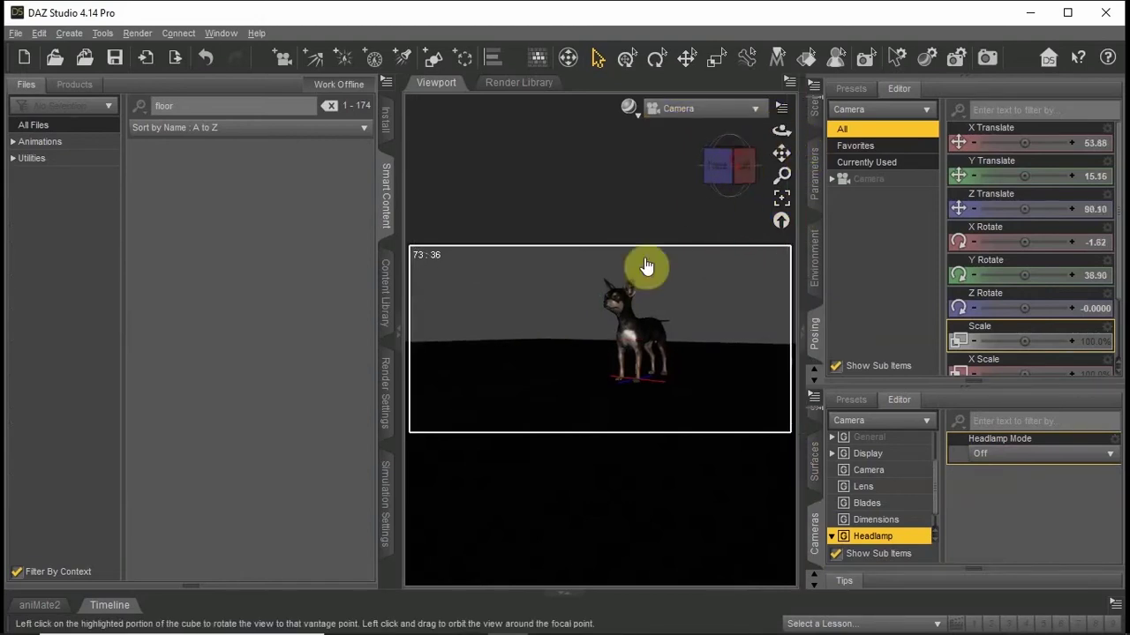
Expand the timeline pane and select the whole Zorro dog figure in the viewport.
{"action": "left_click", "coordinate": [562, 594]}
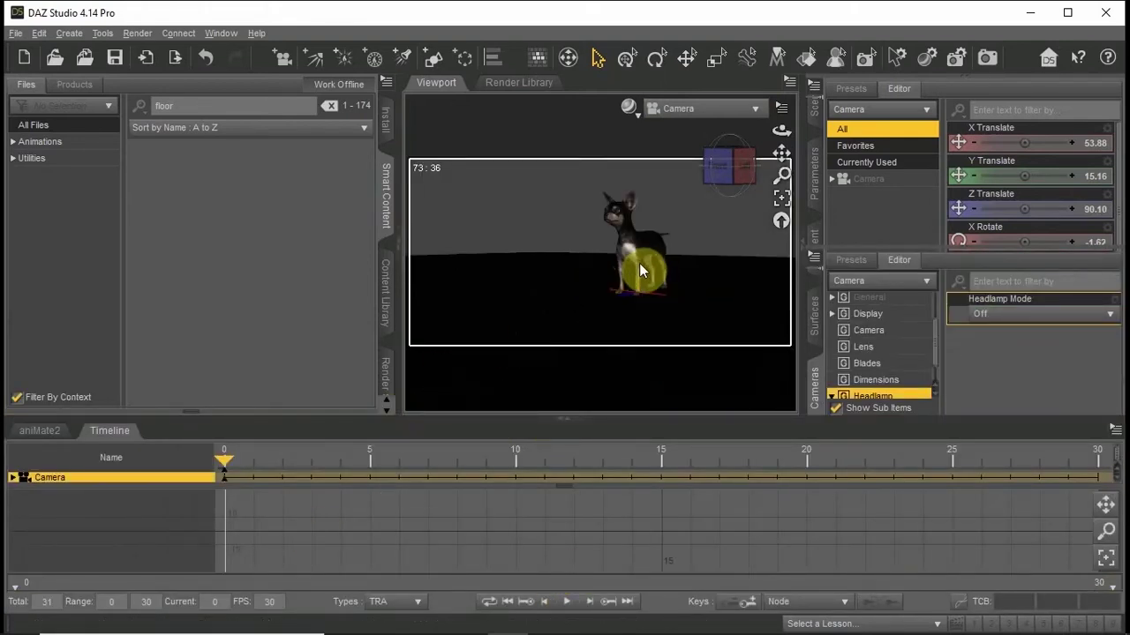
{"action": "right_click", "coordinate": [625, 240]}
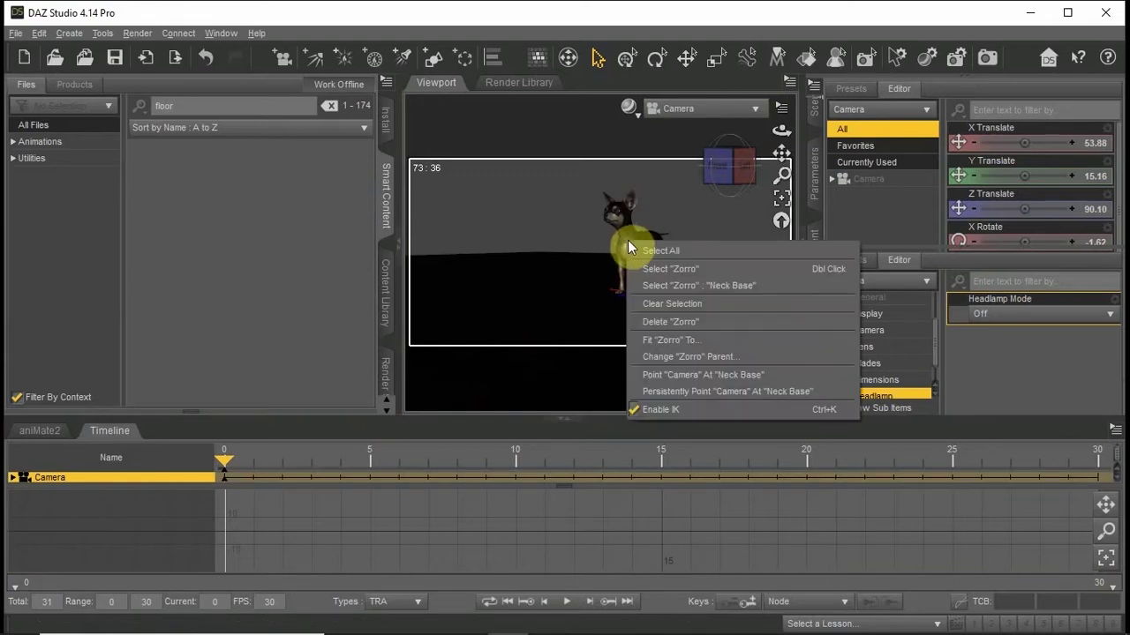
{"action": "left_click", "coordinate": [658, 269]}
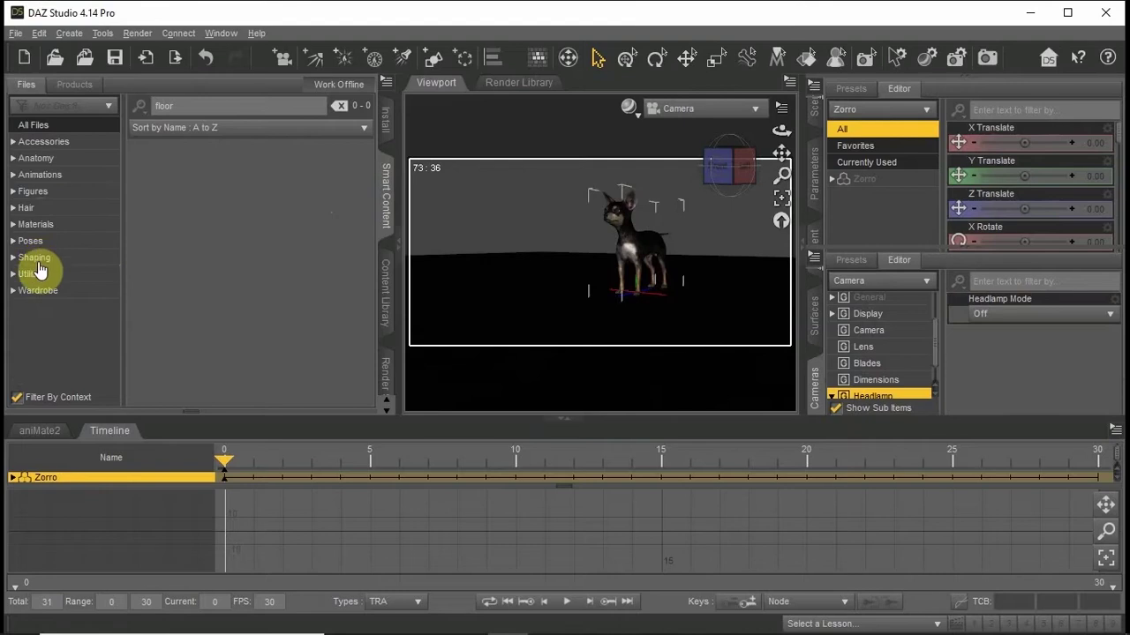
Apply the Daz Dog 8 Sitting pose from the Daz Dog 8 product to Zorro at frame 30, turning limits off.
{"action": "left_click", "coordinate": [24, 243]}
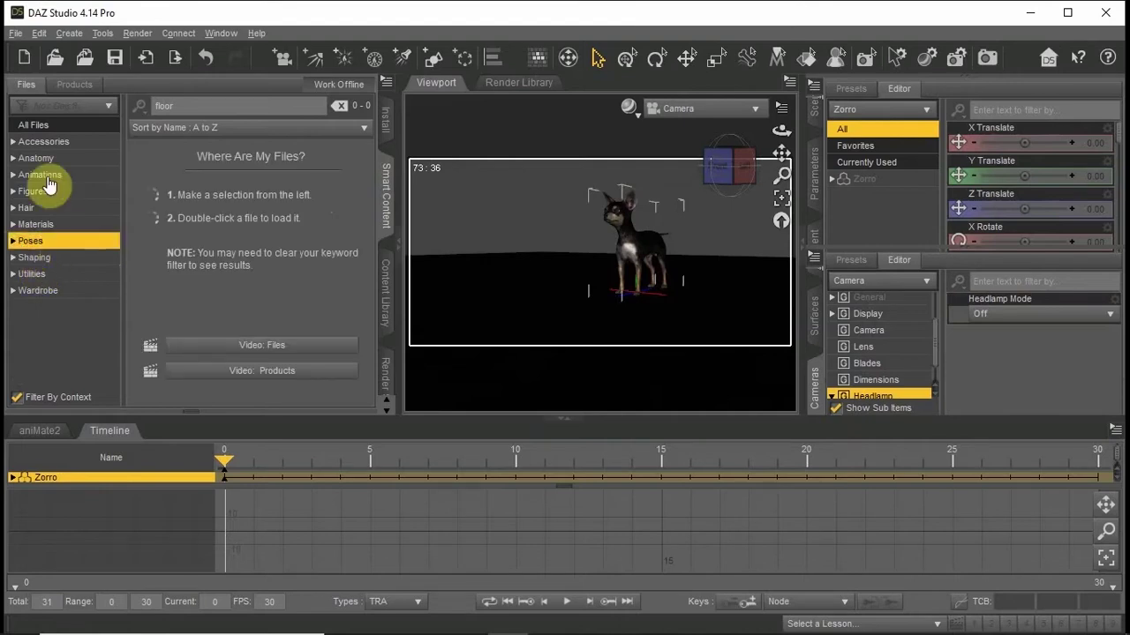
{"action": "left_click", "coordinate": [74, 86]}
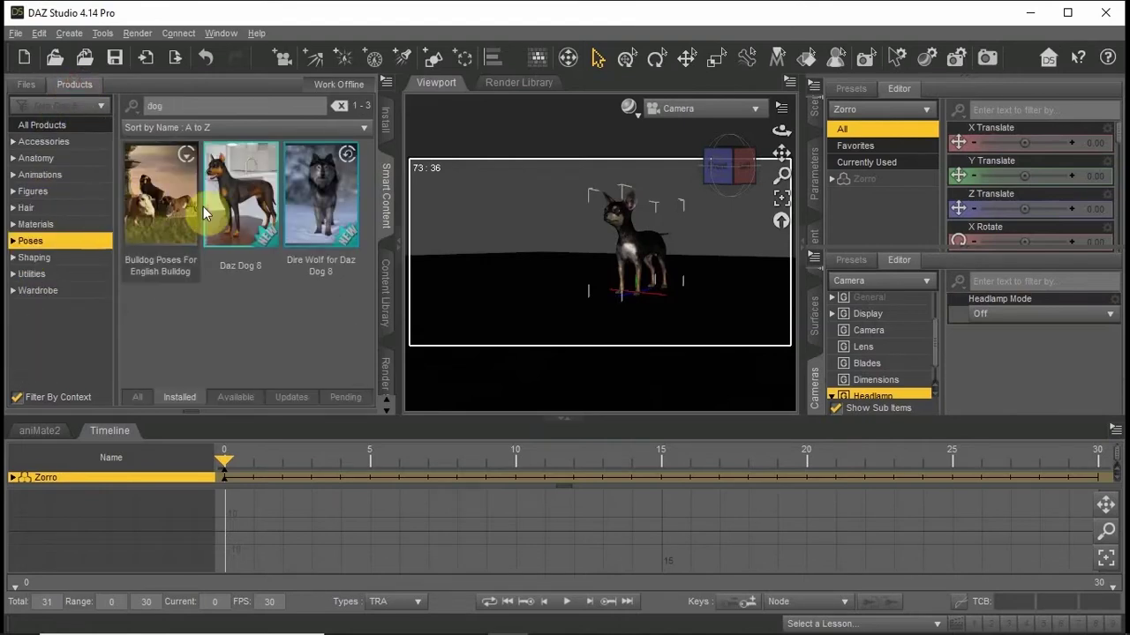
{"action": "left_click", "coordinate": [232, 198]}
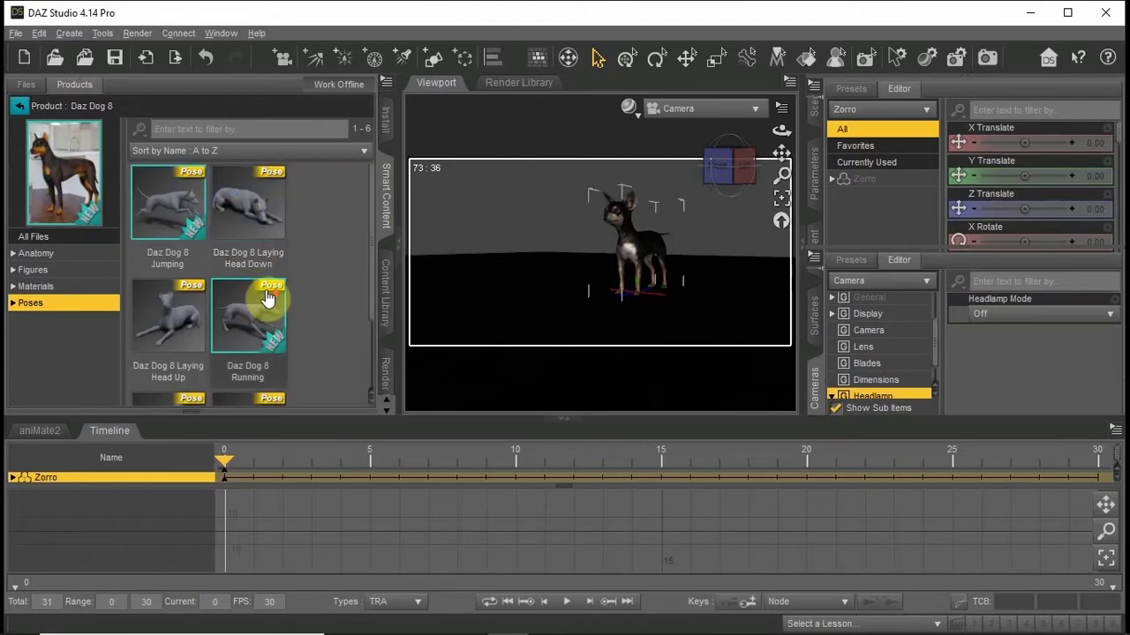
{"action": "scroll", "coordinate": [269, 300], "scroll_direction": "down", "scroll_amount": 3}
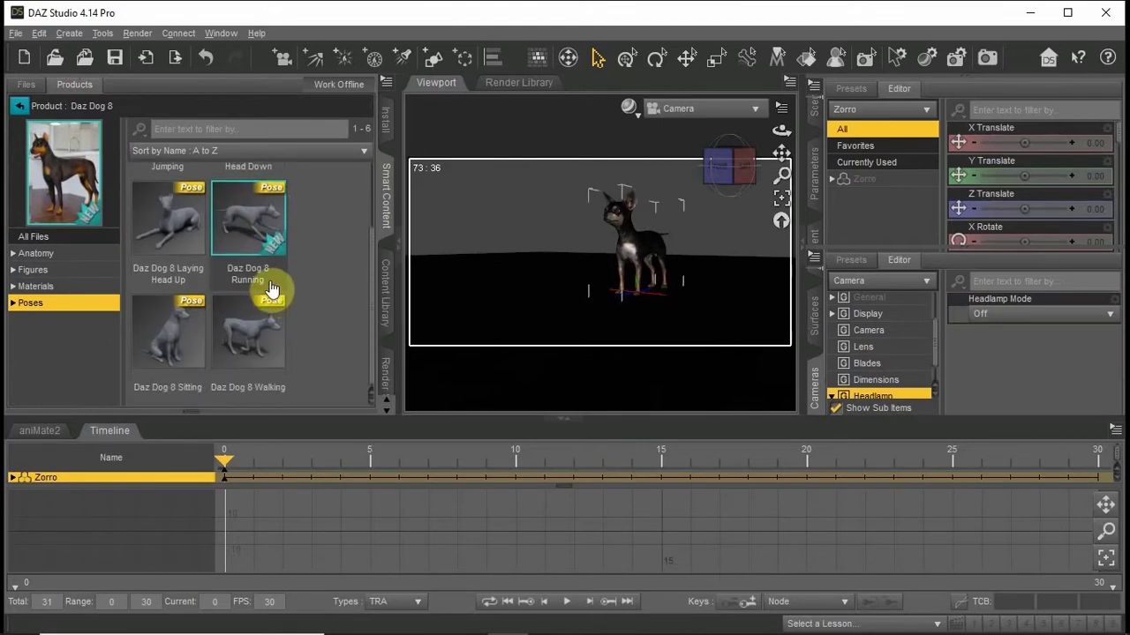
{"action": "left_click", "coordinate": [159, 332]}
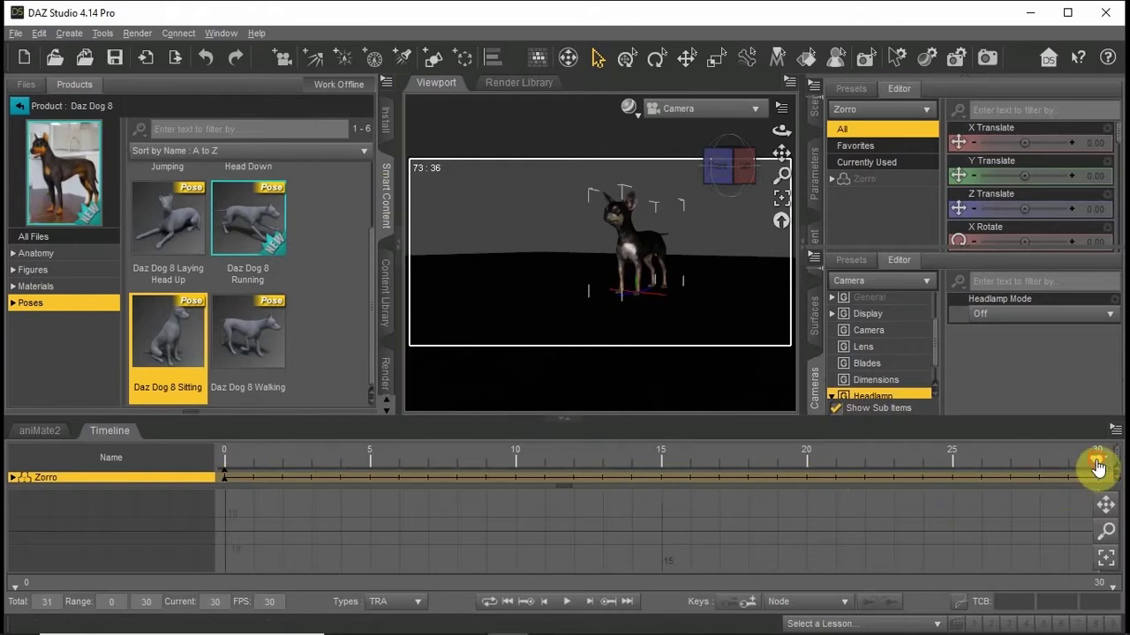
{"action": "left_click", "coordinate": [1095, 458]}
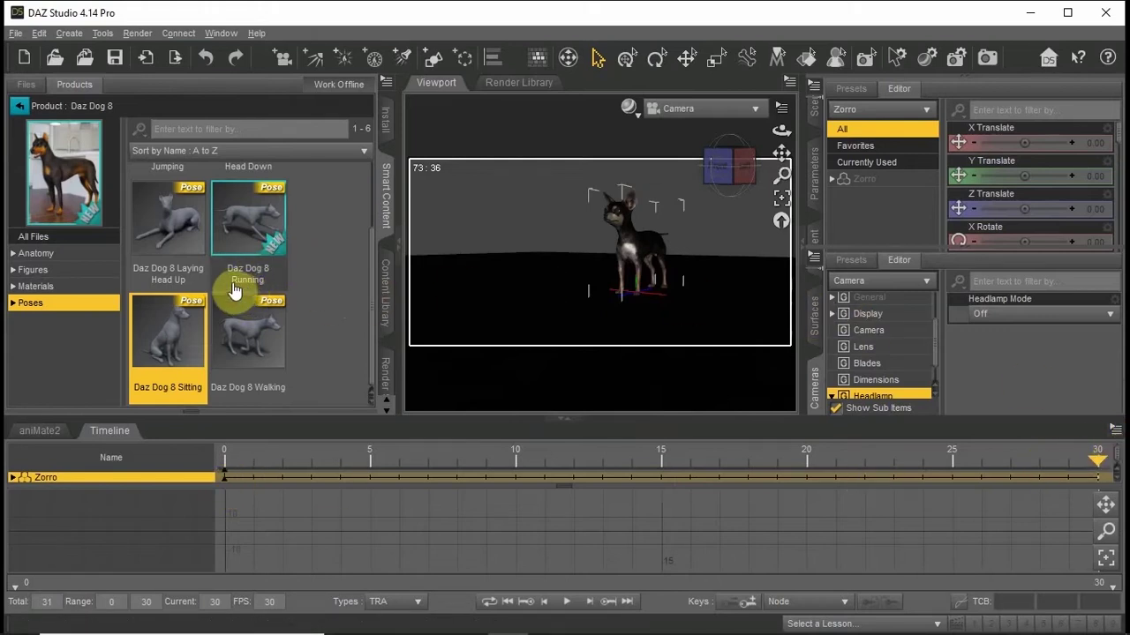
{"action": "double_click", "coordinate": [173, 334]}
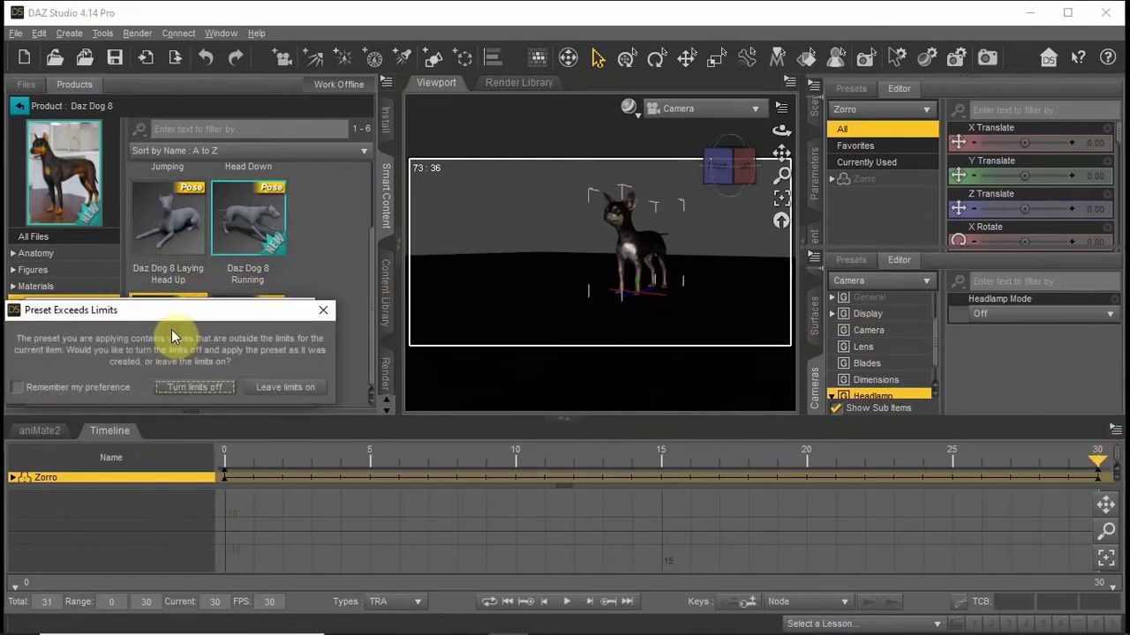
{"action": "left_click", "coordinate": [191, 386]}
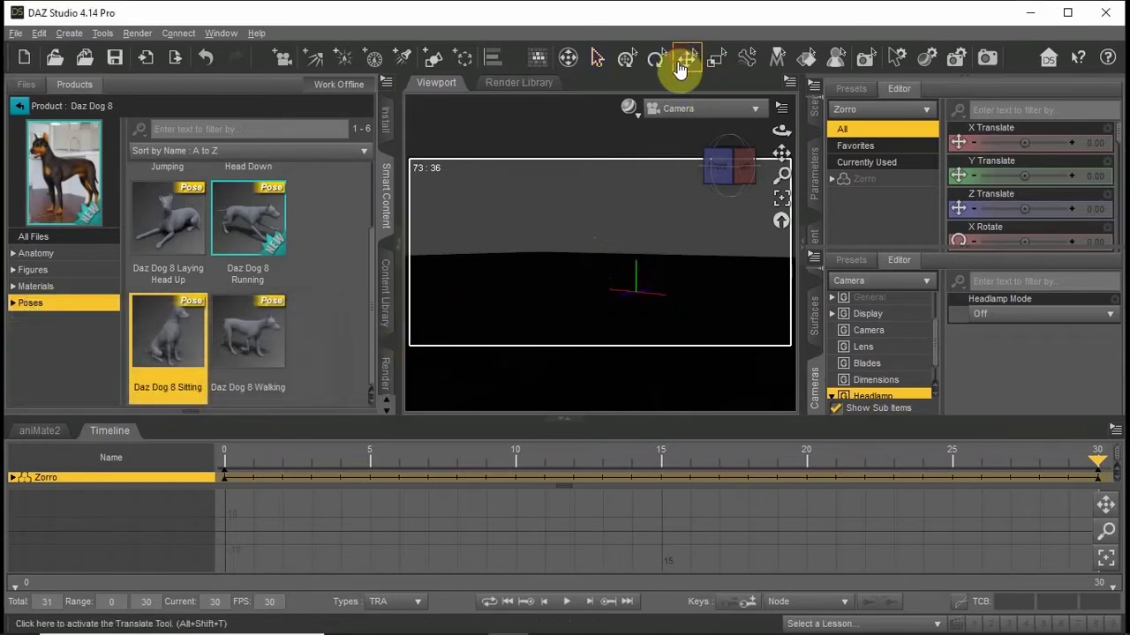
Raise Zorro to about 32.57 on Y Translate at frame 30 and switch the viewport to Perspective View.
{"action": "left_click", "coordinate": [686, 57]}
{"action": "left_click_drag", "start_coordinate": [645, 232], "coordinate": [665, 122]}
{"action": "left_click", "coordinate": [755, 109]}
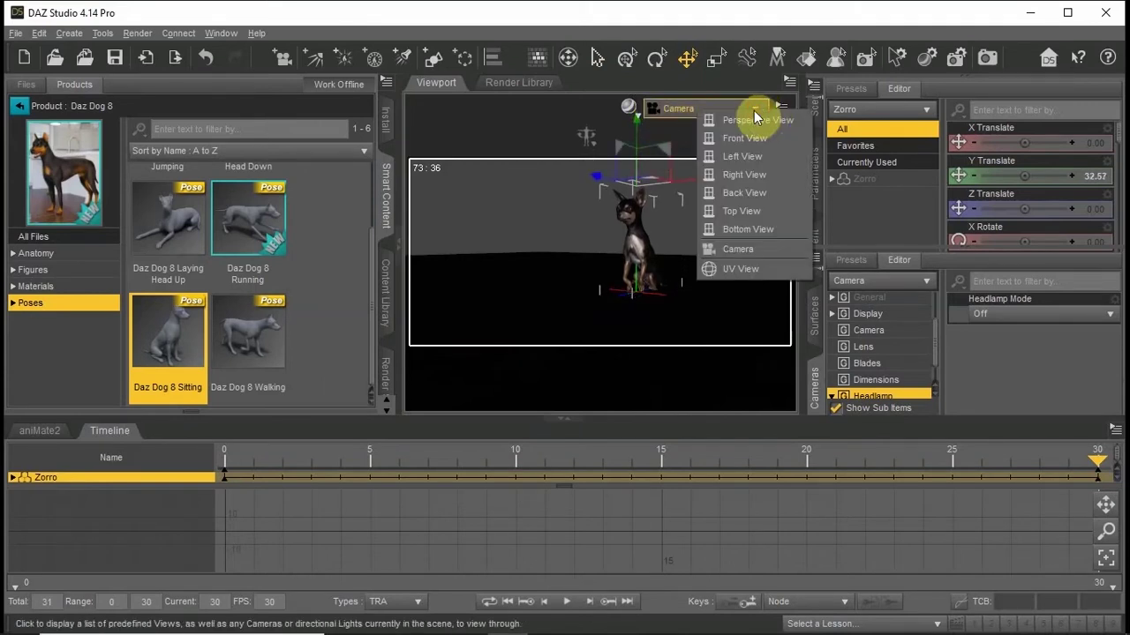
{"action": "left_click", "coordinate": [744, 119]}
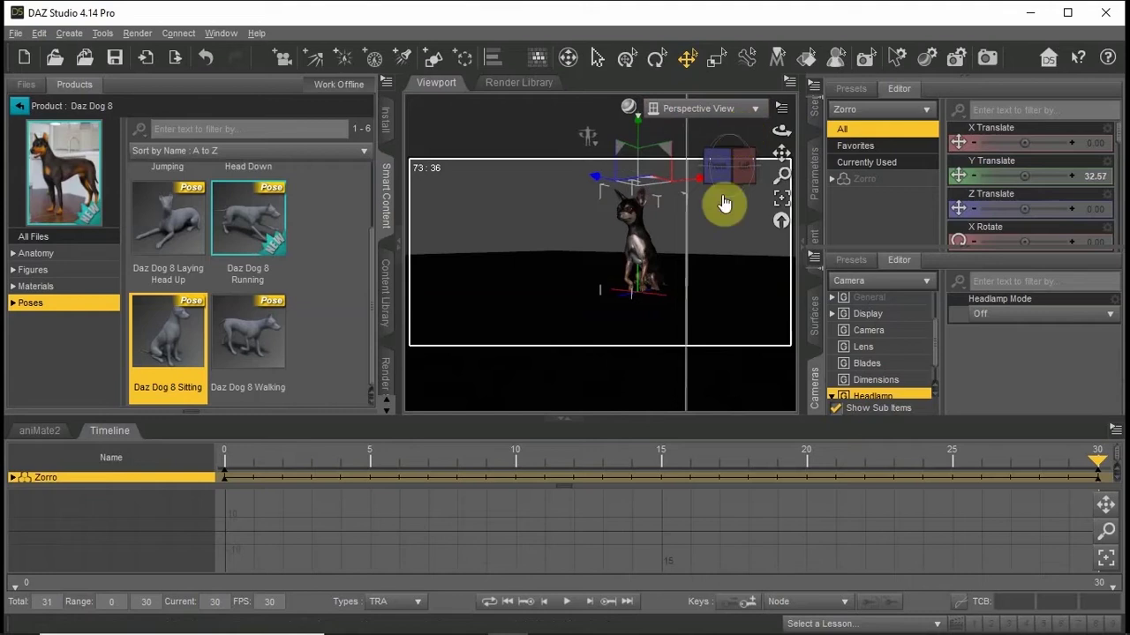
Select Zorro's Left Hock and set its Bend to about -90.66 at frame 30.
{"action": "scroll", "coordinate": [715, 234], "scroll_direction": "up", "scroll_amount": 5}
{"action": "left_click_drag", "start_coordinate": [779, 150], "coordinate": [711, 227]}
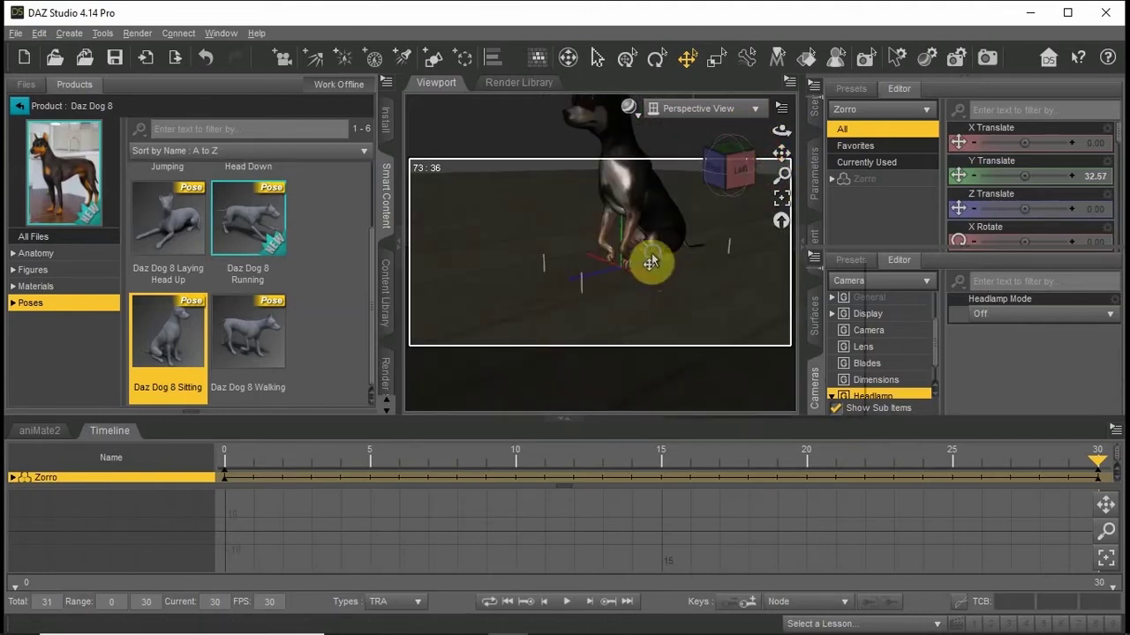
{"action": "right_click", "coordinate": [652, 256]}
{"action": "left_click", "coordinate": [746, 282]}
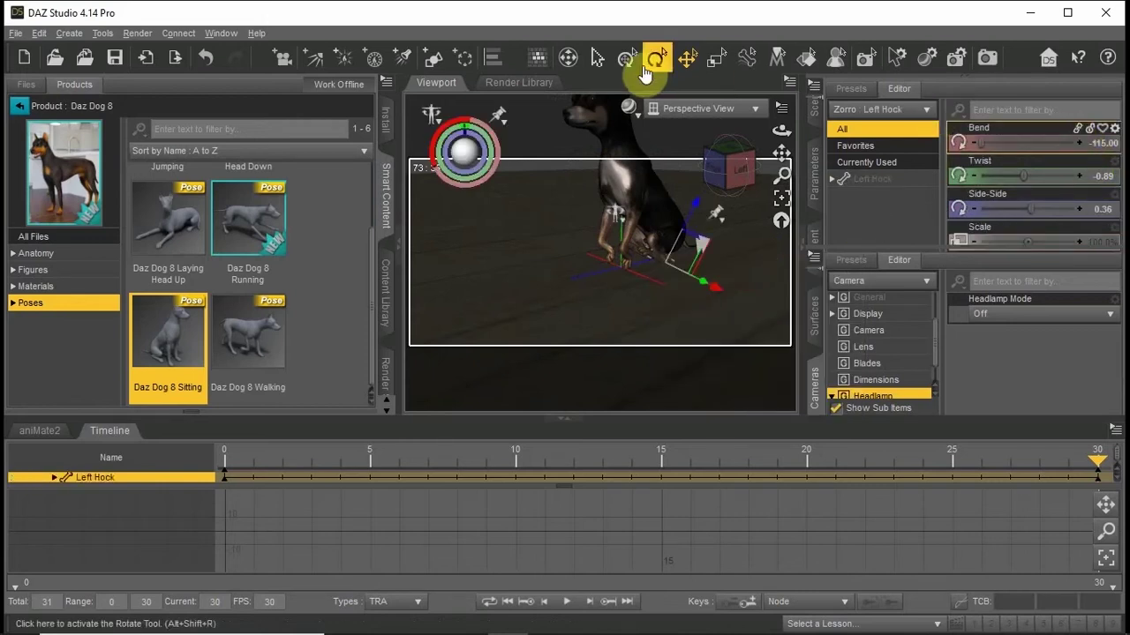
{"action": "left_click", "coordinate": [598, 58]}
{"action": "left_click_drag", "start_coordinate": [980, 144], "coordinate": [990, 145]}
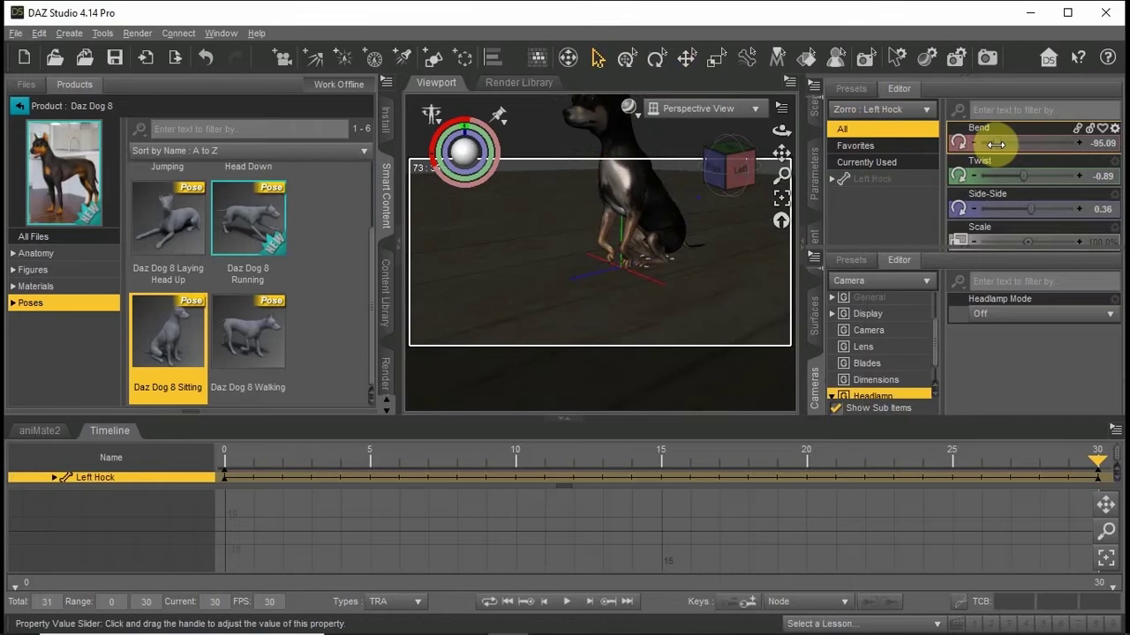
{"action": "left_click_drag", "start_coordinate": [997, 145], "coordinate": [999, 146]}
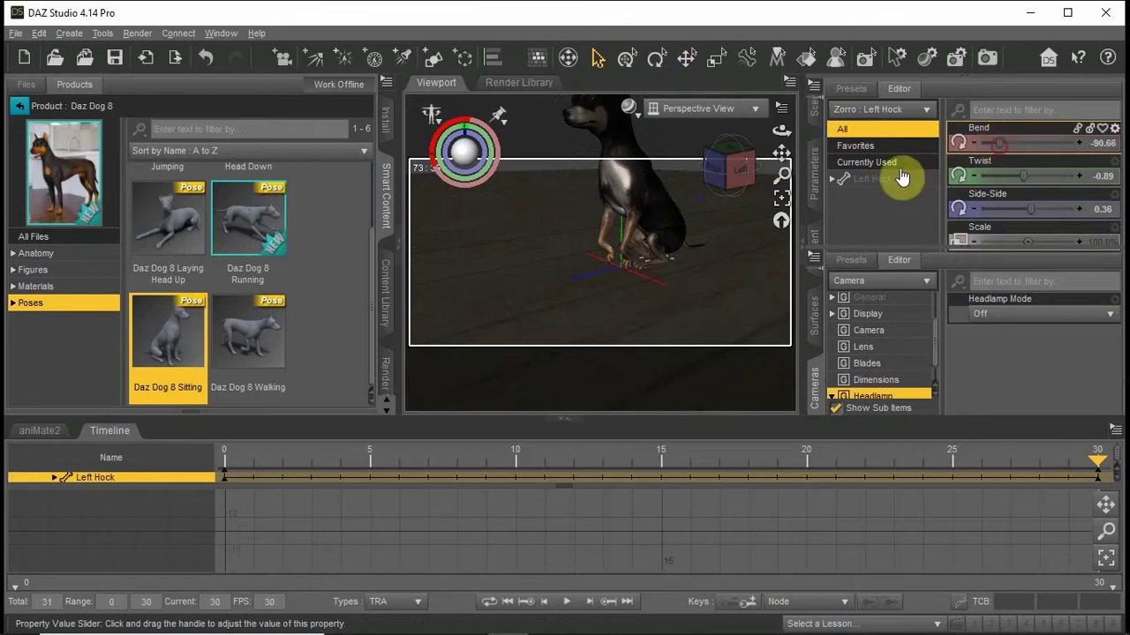
Reduce the Right Pastern's Bend and set the Left Pastern's Bend to about 27.17 at frame 30.
{"action": "left_click", "coordinate": [605, 251]}
{"action": "left_click_drag", "start_coordinate": [1042, 142], "coordinate": [1003, 145]}
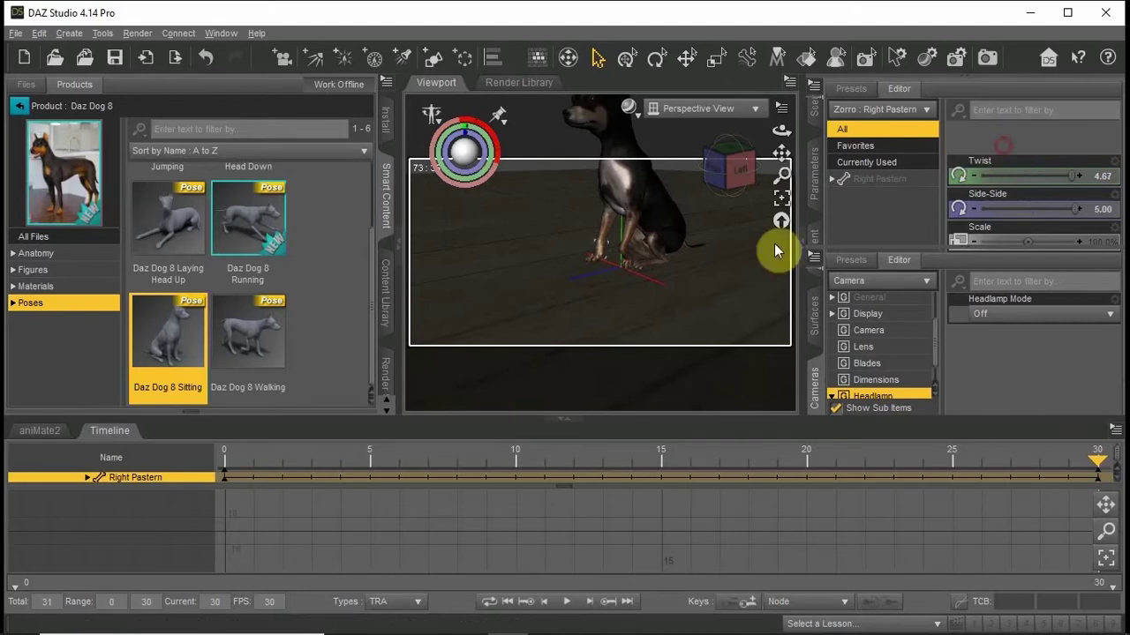
{"action": "left_click", "coordinate": [623, 254]}
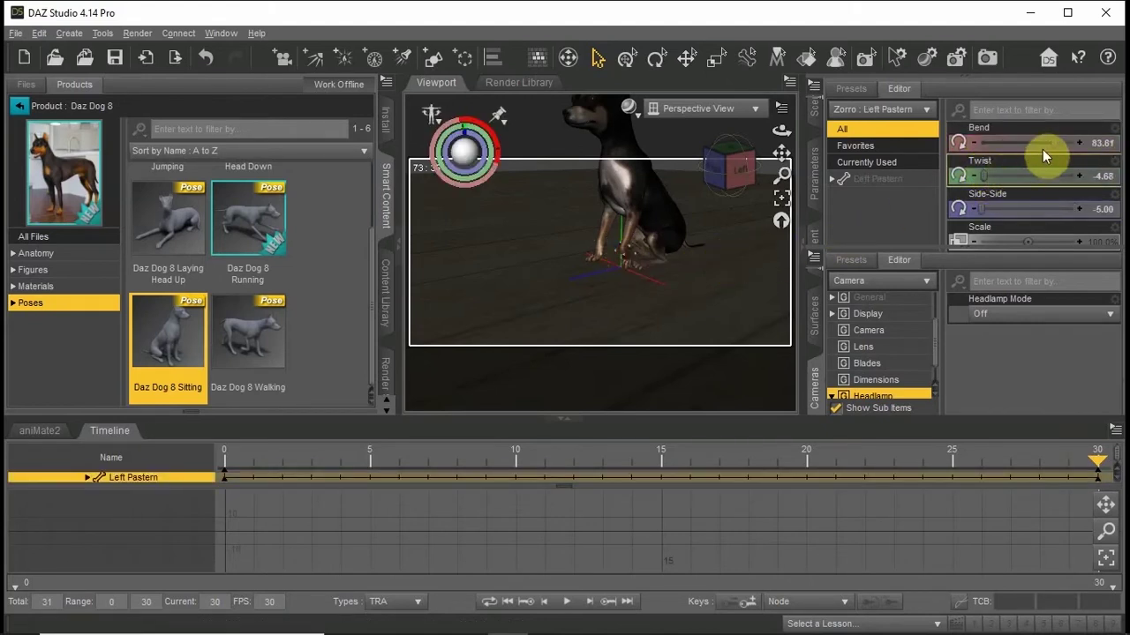
{"action": "left_click_drag", "start_coordinate": [1041, 144], "coordinate": [1008, 144]}
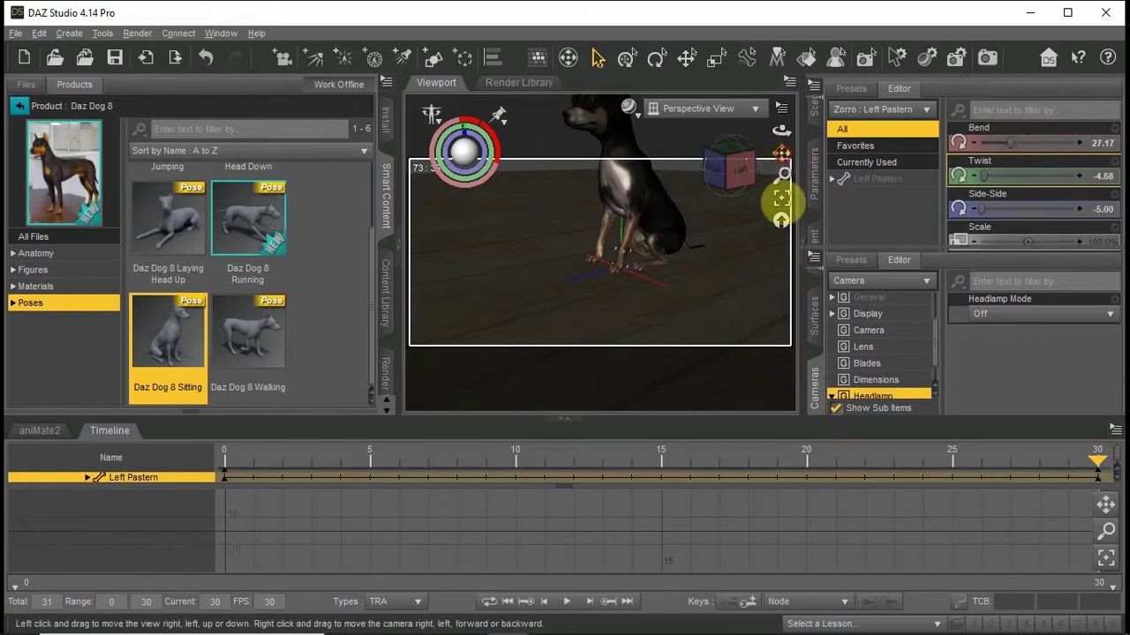
Frame the whole dog and play the sitting animation from the first frame to check the front and hind legs.
{"action": "left_click", "coordinate": [782, 198]}
{"action": "left_click_drag", "start_coordinate": [781, 153], "coordinate": [782, 153]}
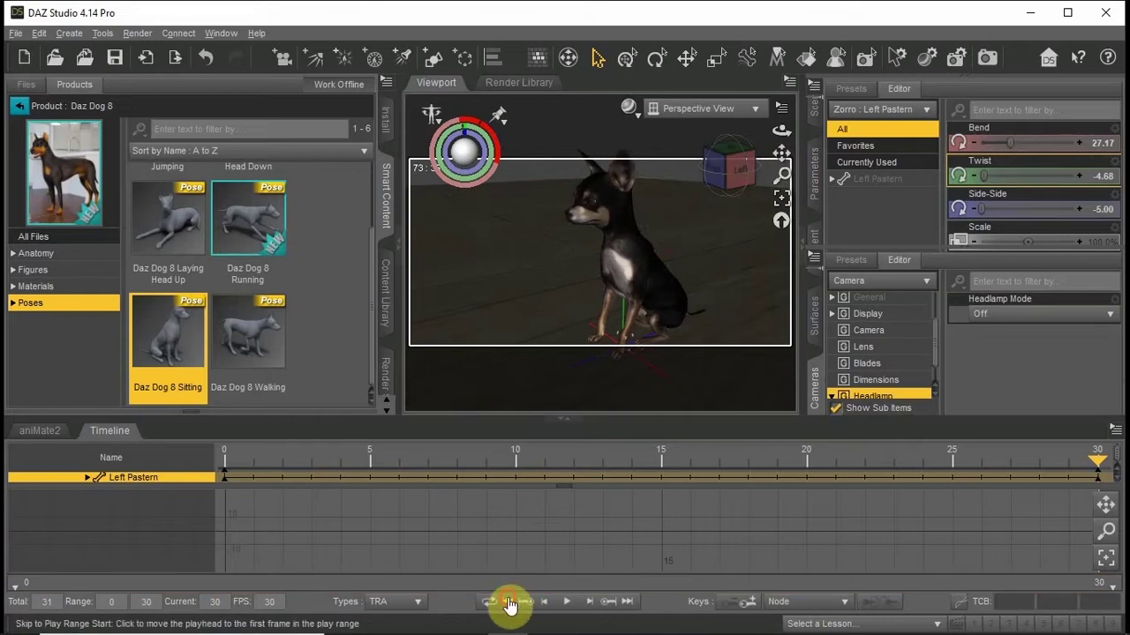
{"action": "left_click", "coordinate": [509, 603]}
{"action": "left_click", "coordinate": [566, 603]}
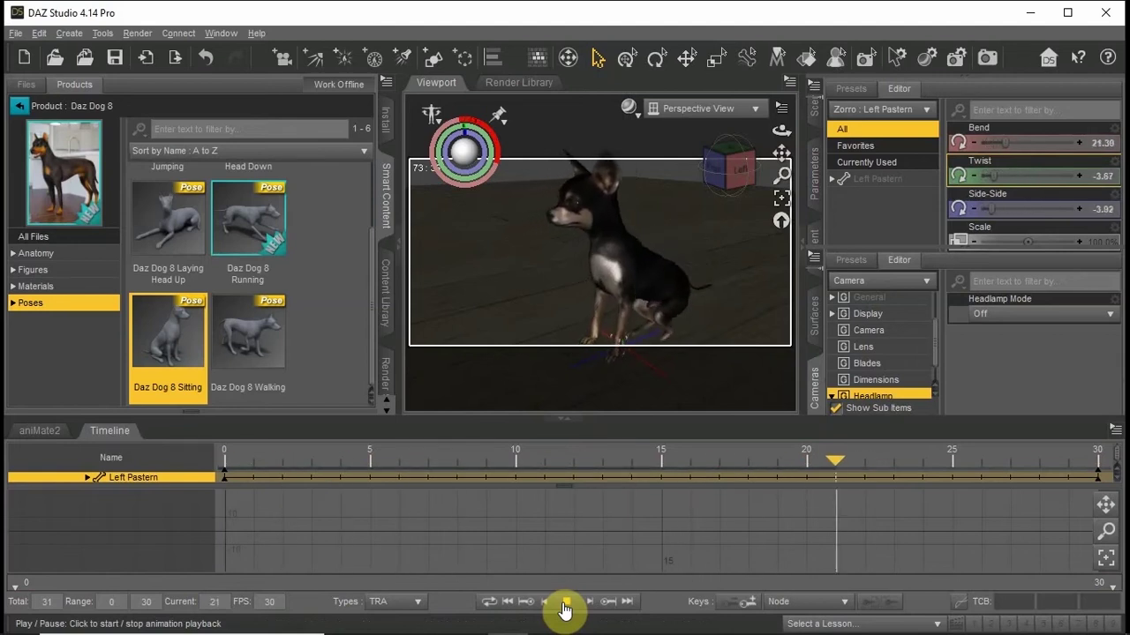
{"action": "left_click", "coordinate": [568, 606]}
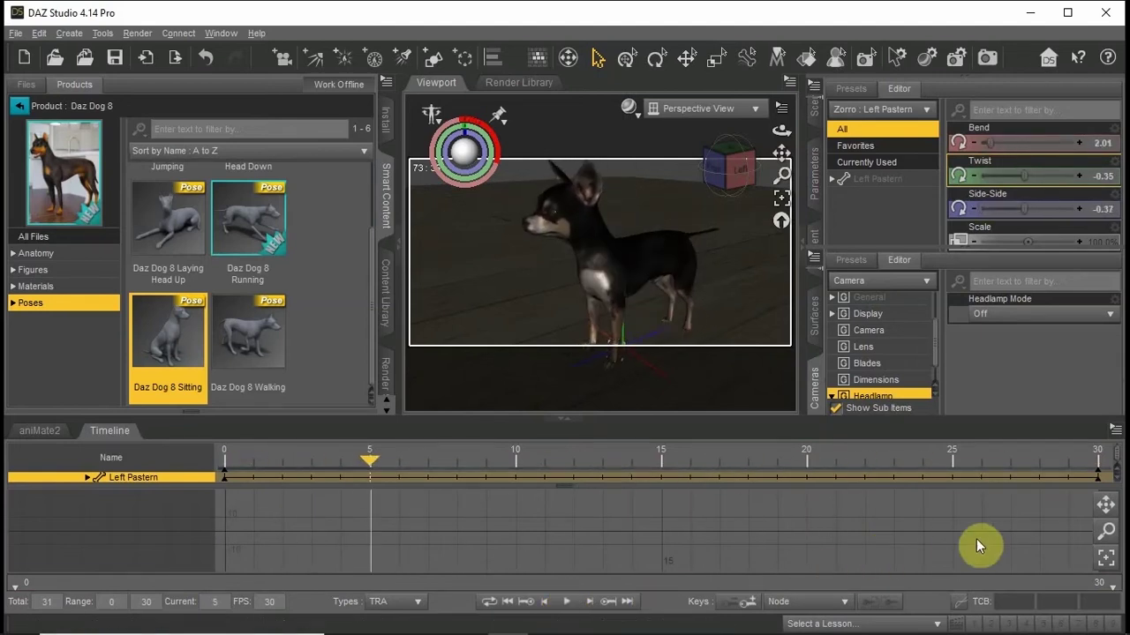
Return to frame 30 and set the Right Hock's Bend to about -93.98.
{"action": "left_click", "coordinate": [1097, 455]}
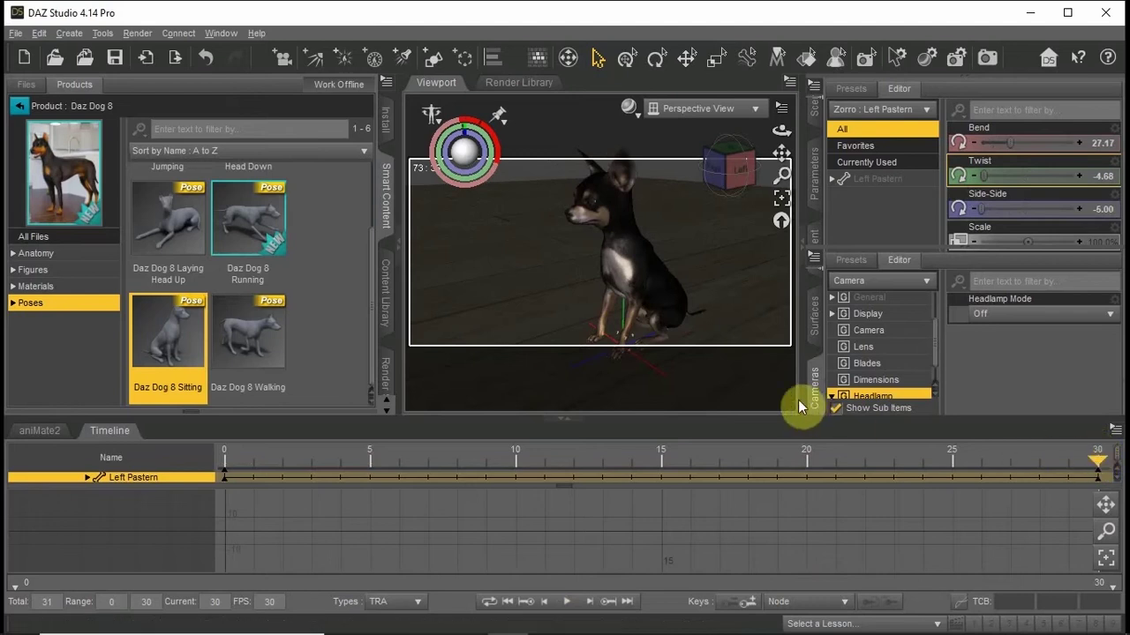
{"action": "right_click", "coordinate": [643, 334]}
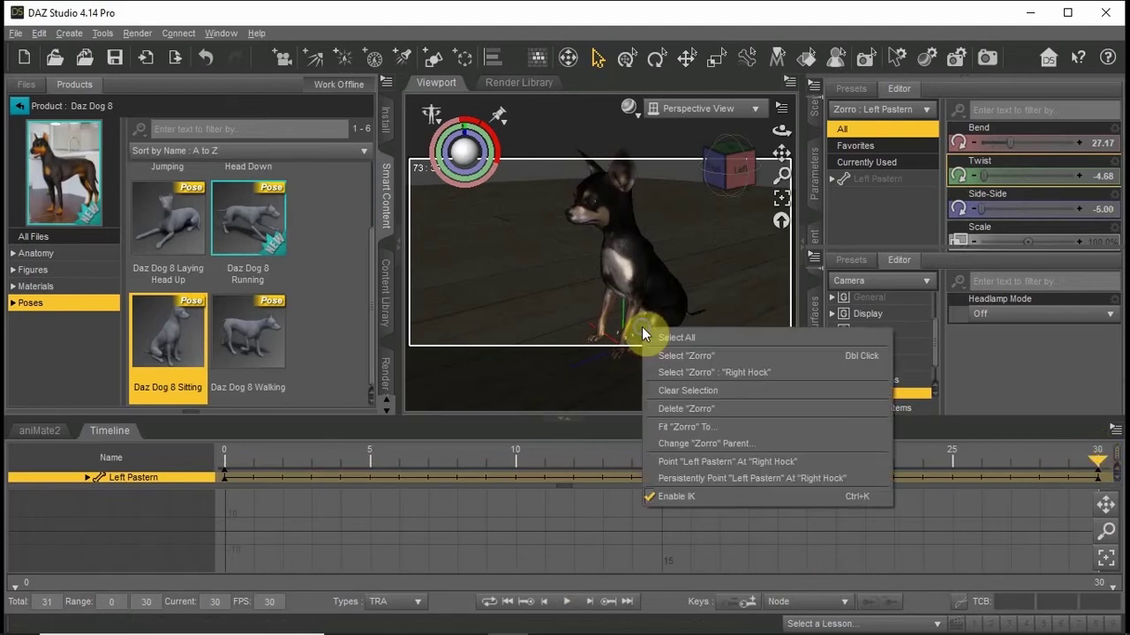
{"action": "left_click", "coordinate": [742, 369]}
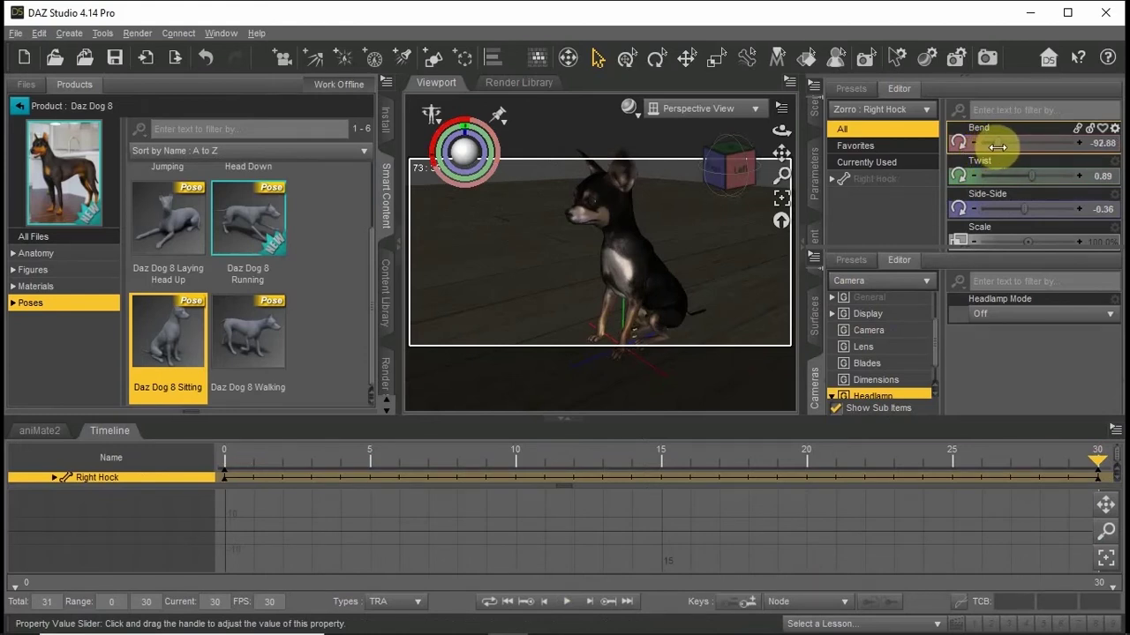
{"action": "left_click_drag", "start_coordinate": [998, 146], "coordinate": [994, 146]}
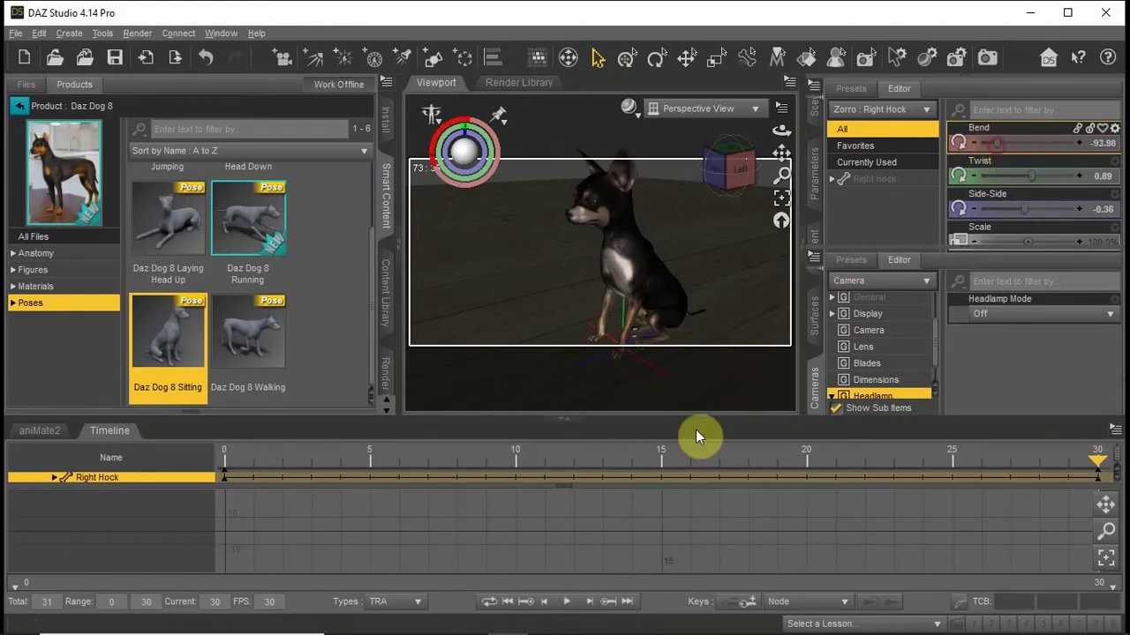
Replay the sit-down motion from the start of the play range to check the corrected hocks.
{"action": "left_click", "coordinate": [508, 604]}
{"action": "left_click", "coordinate": [565, 603]}
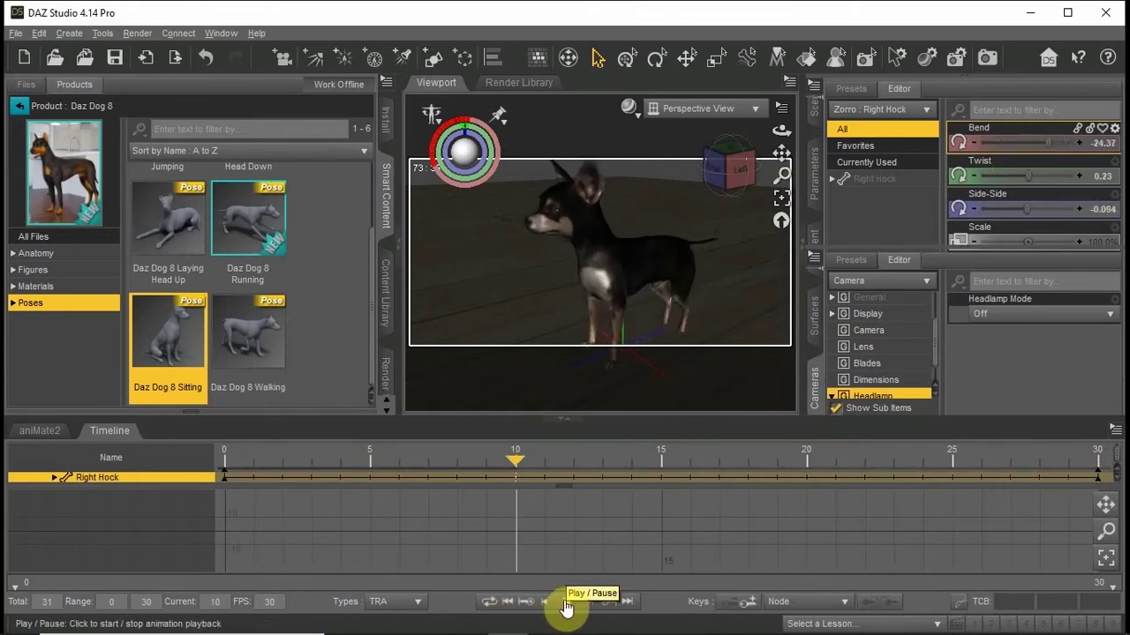
{"action": "left_click", "coordinate": [567, 605]}
Move to frame 3 and set the Right Hock's Bend to about -29.82 to key the hind leg.
{"action": "left_click_drag", "start_coordinate": [993, 475], "coordinate": [311, 533]}
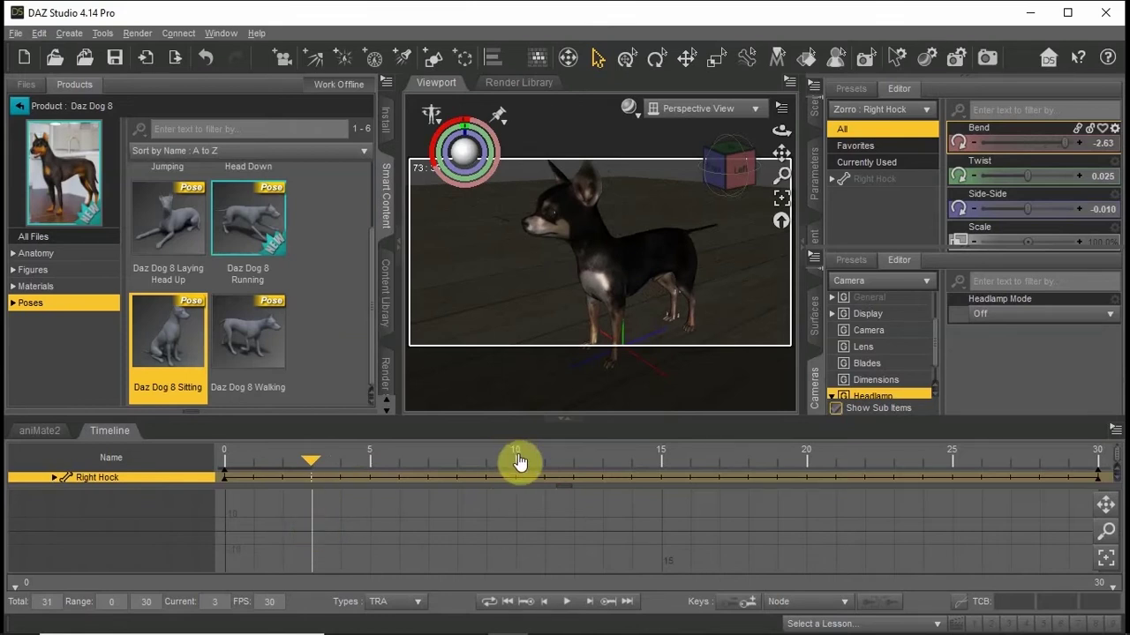
{"action": "left_click_drag", "start_coordinate": [781, 150], "coordinate": [775, 161]}
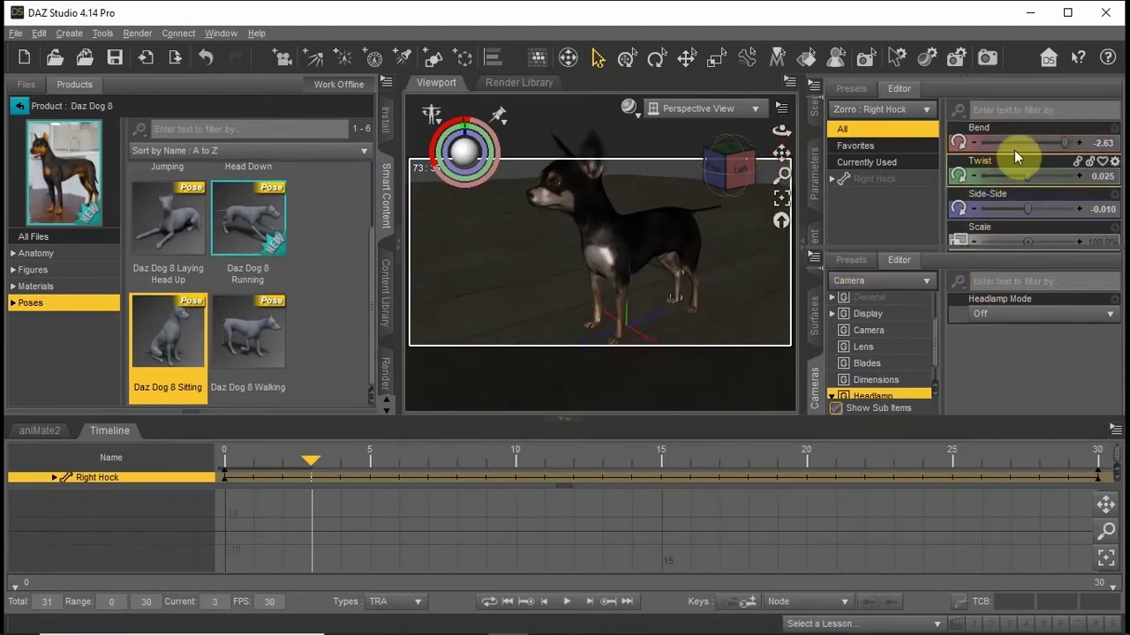
{"action": "left_click_drag", "start_coordinate": [1056, 147], "coordinate": [1034, 150]}
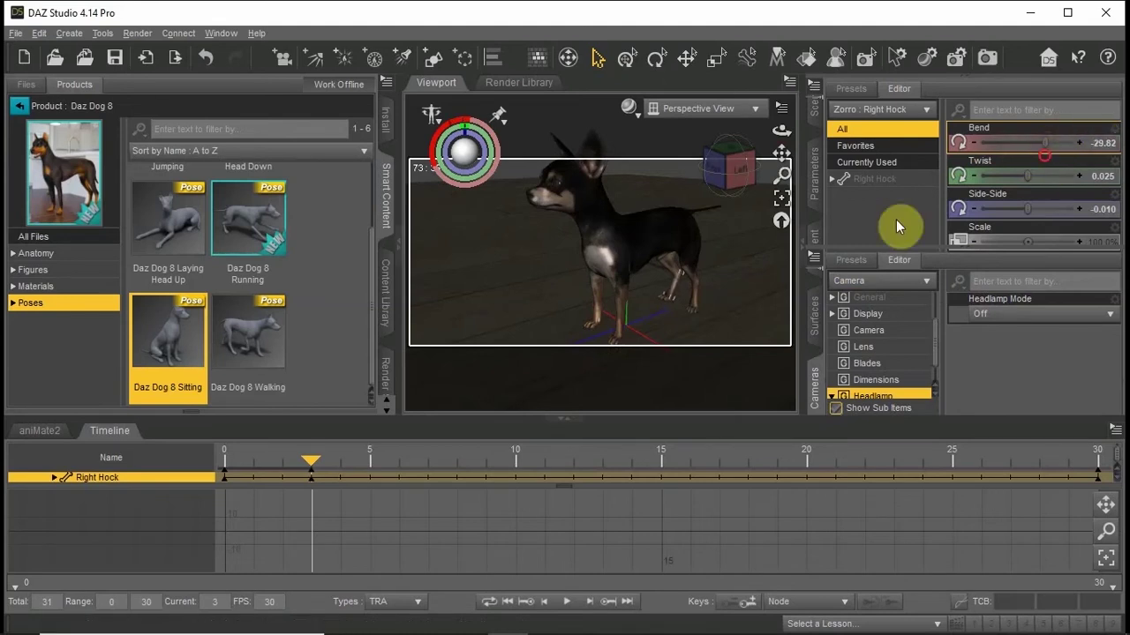
Set the Left Lower Thigh's Bend to about -10.06 and the Left Hock's Bend to about -18.76 at frame 3.
{"action": "left_click", "coordinate": [694, 274]}
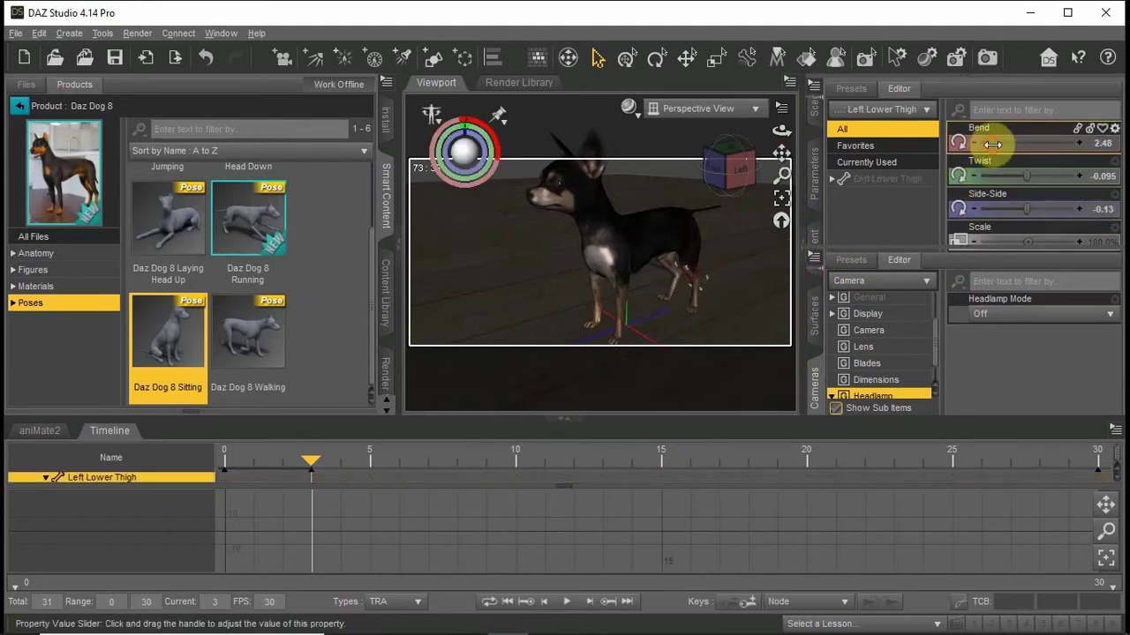
{"action": "left_click_drag", "start_coordinate": [997, 144], "coordinate": [968, 157]}
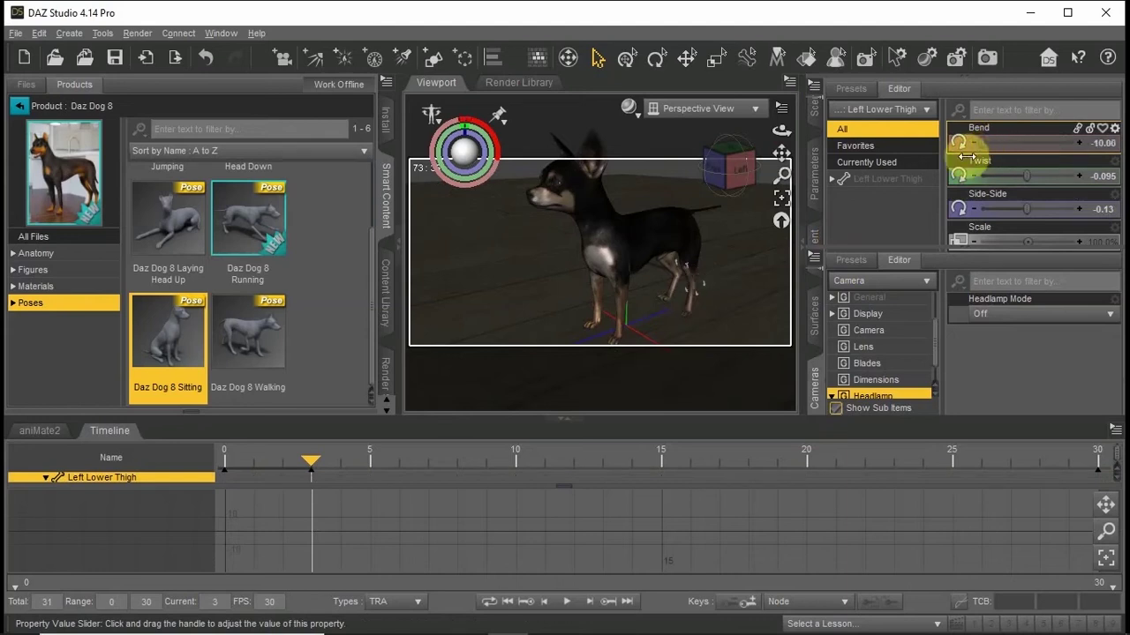
{"action": "left_click", "coordinate": [693, 309]}
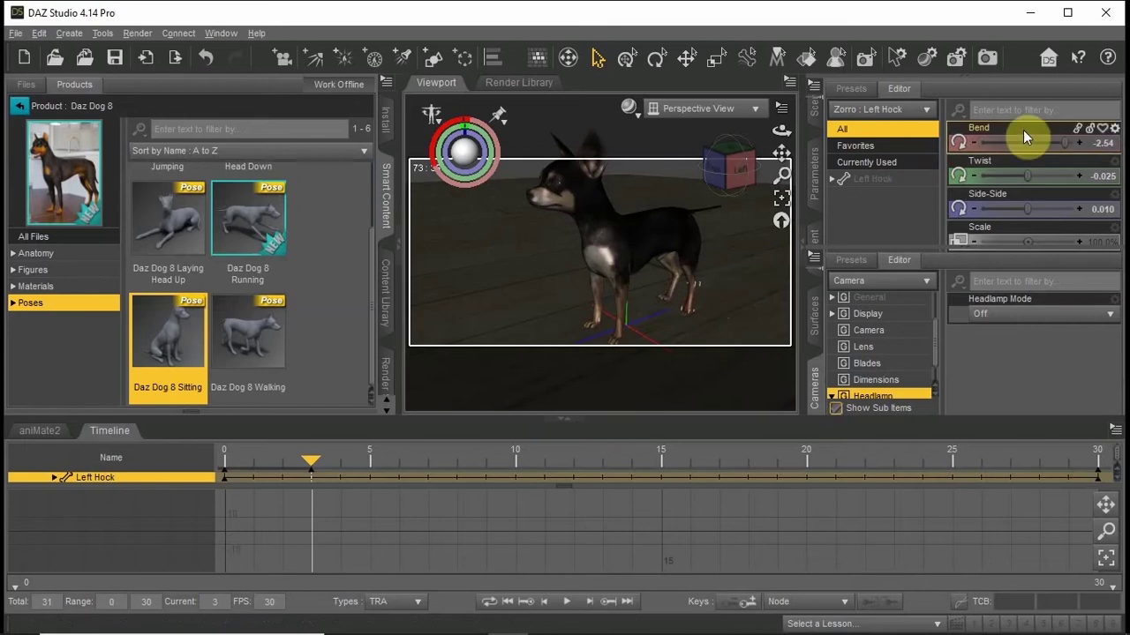
{"action": "left_click_drag", "start_coordinate": [1056, 153], "coordinate": [1063, 143]}
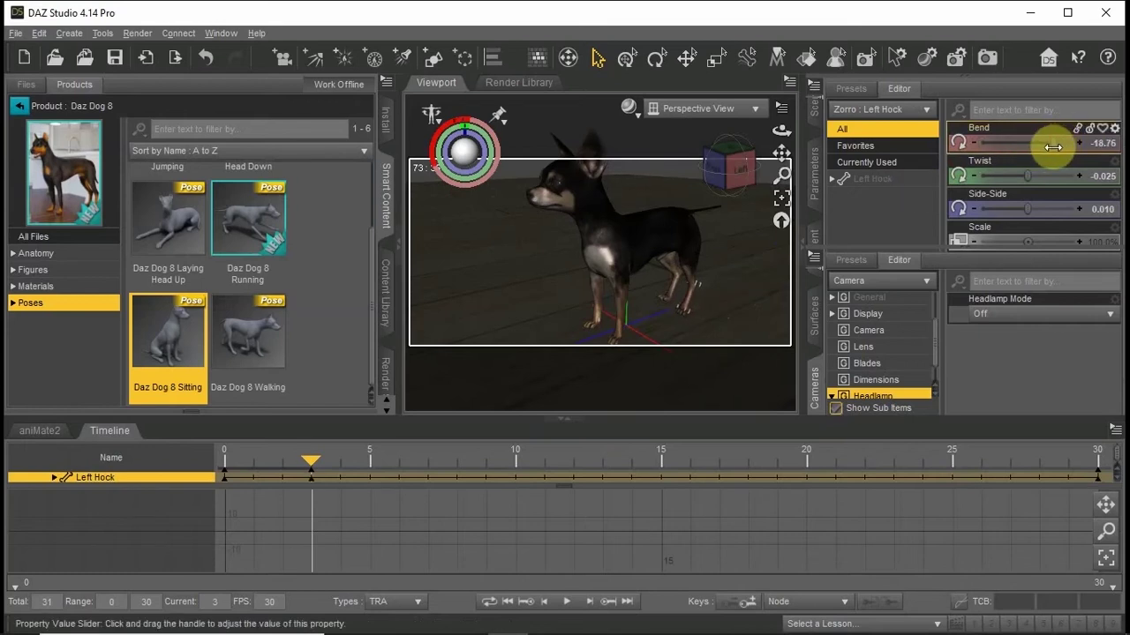
Replay the sit-down motion from the start of the play range to check the keyed left hind leg.
{"action": "left_click", "coordinate": [505, 613]}
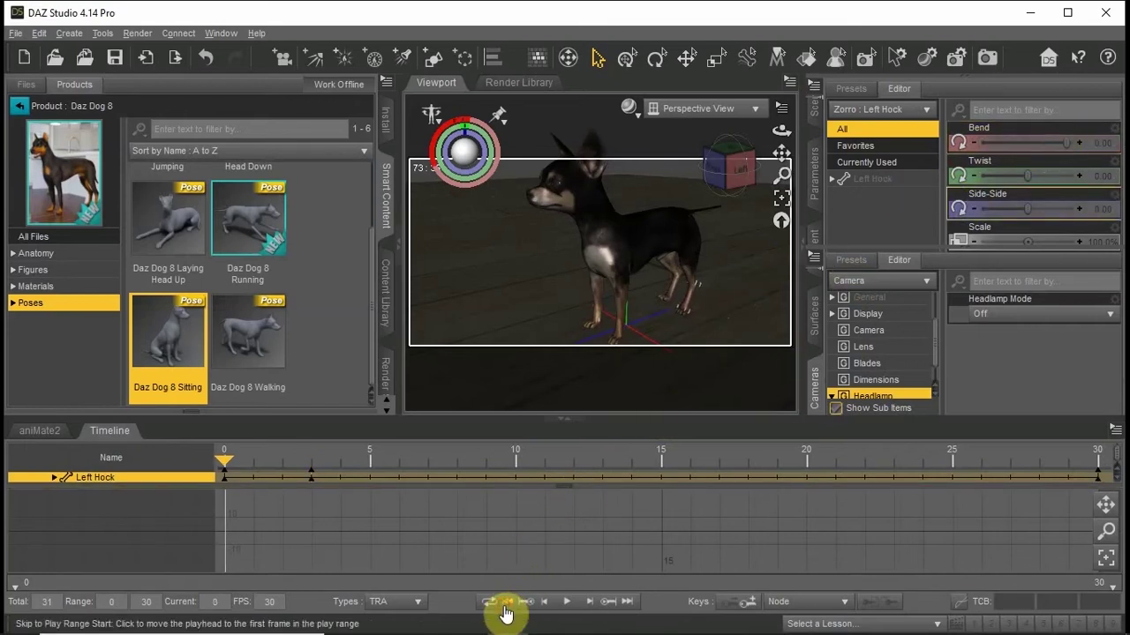
{"action": "left_click", "coordinate": [568, 603]}
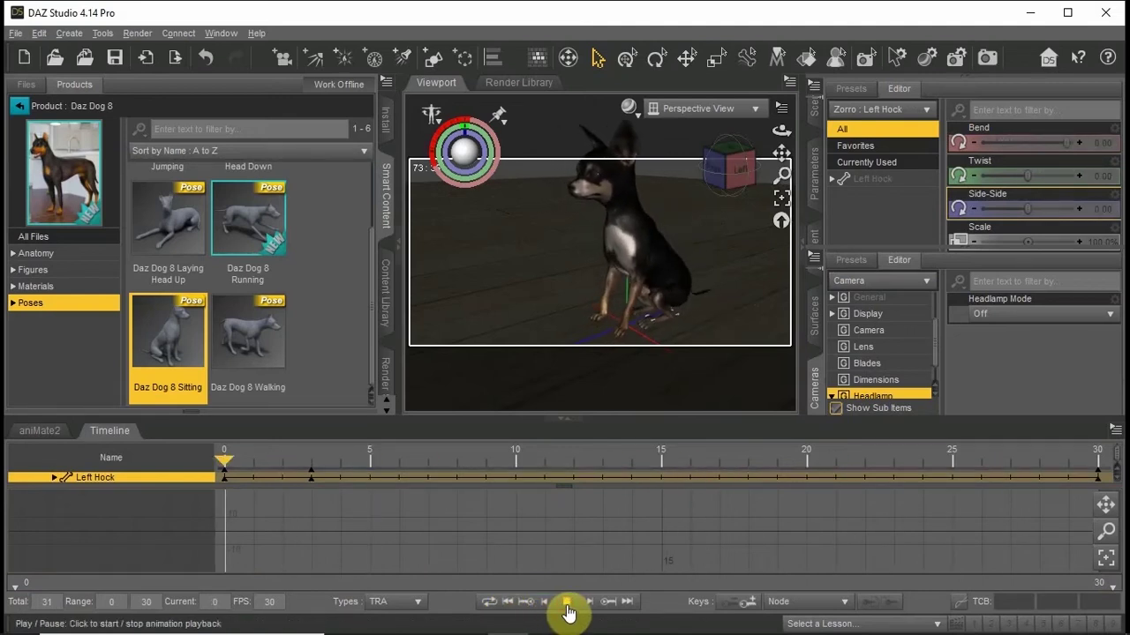
{"action": "left_click", "coordinate": [567, 607]}
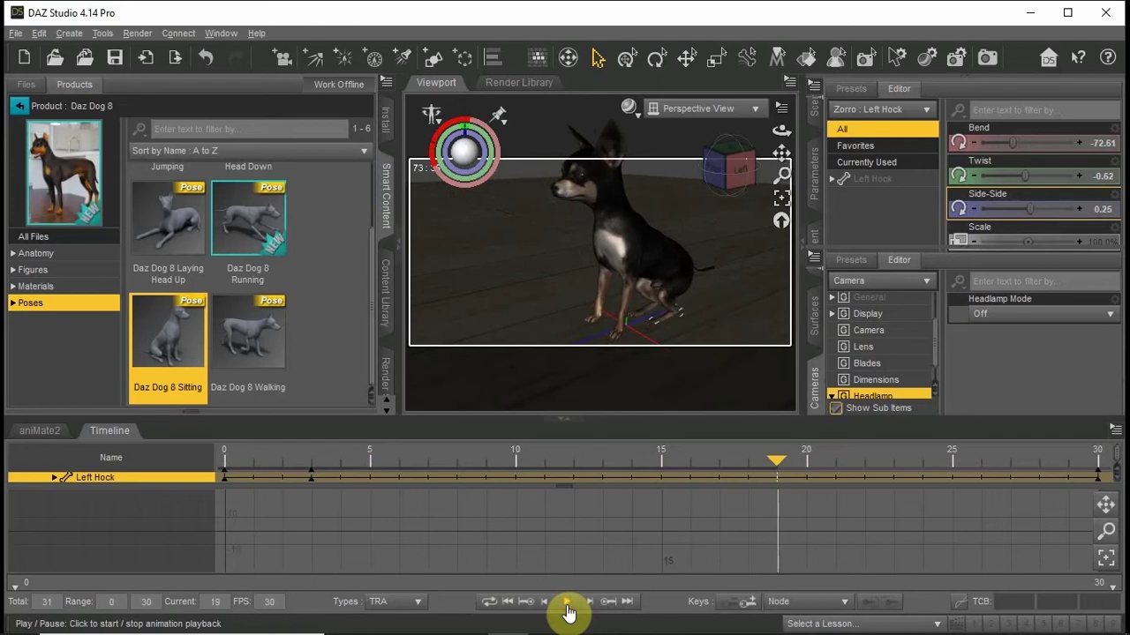
Key the Left Hock's Bend at about -54.16 on frame 11, and replay the motion, stopping at frame 15.
{"action": "left_click", "coordinate": [540, 461]}
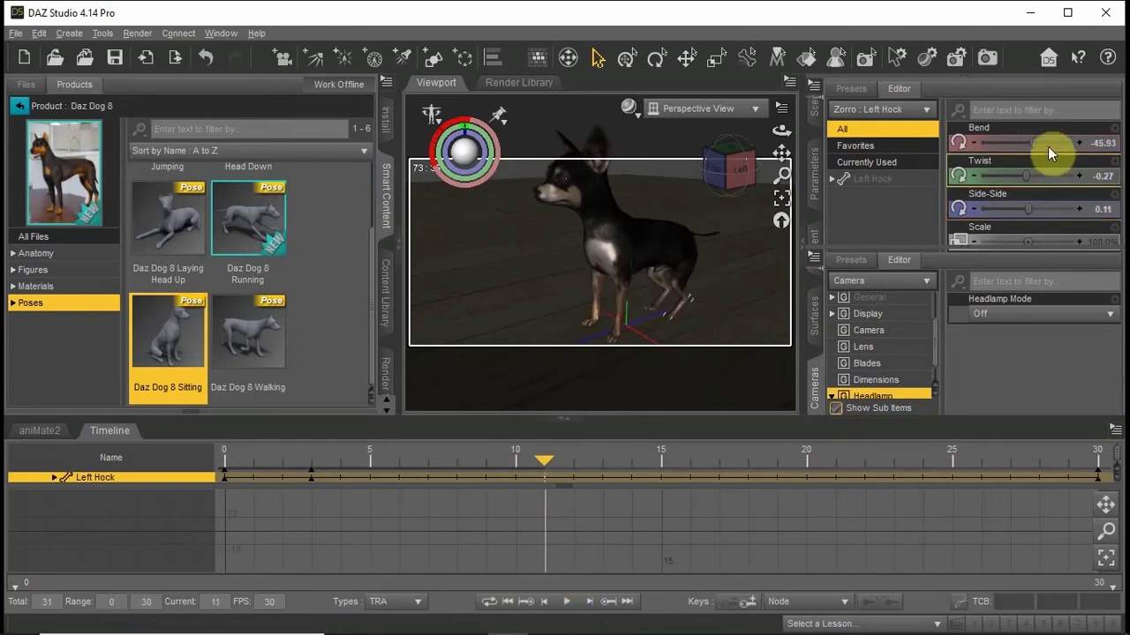
{"action": "left_click_drag", "start_coordinate": [1035, 143], "coordinate": [1032, 143]}
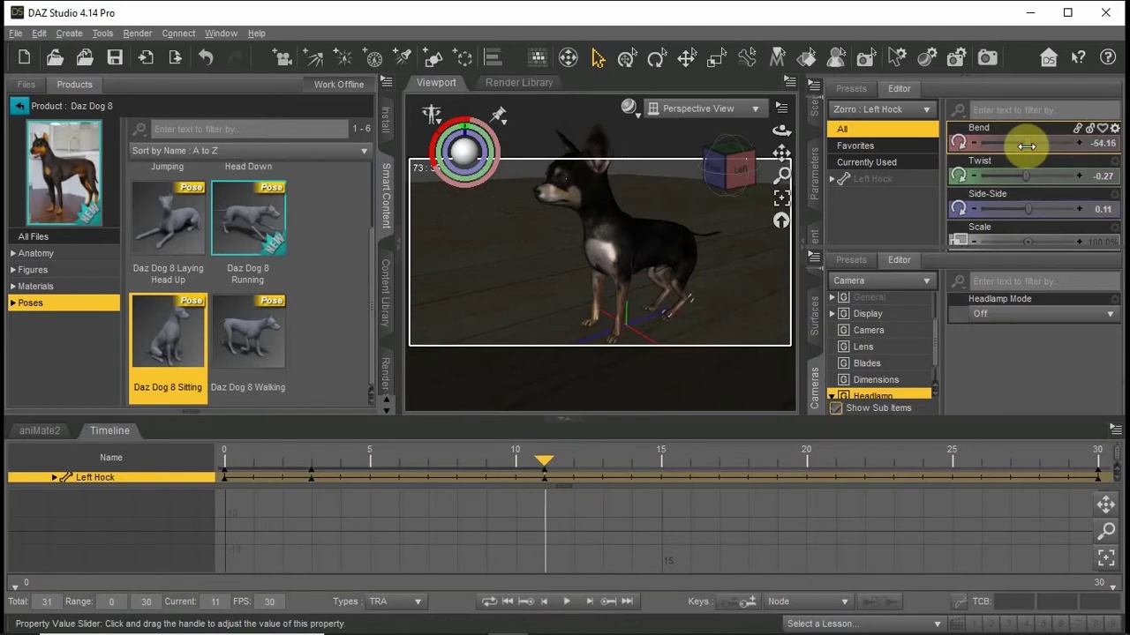
{"action": "left_click", "coordinate": [525, 602]}
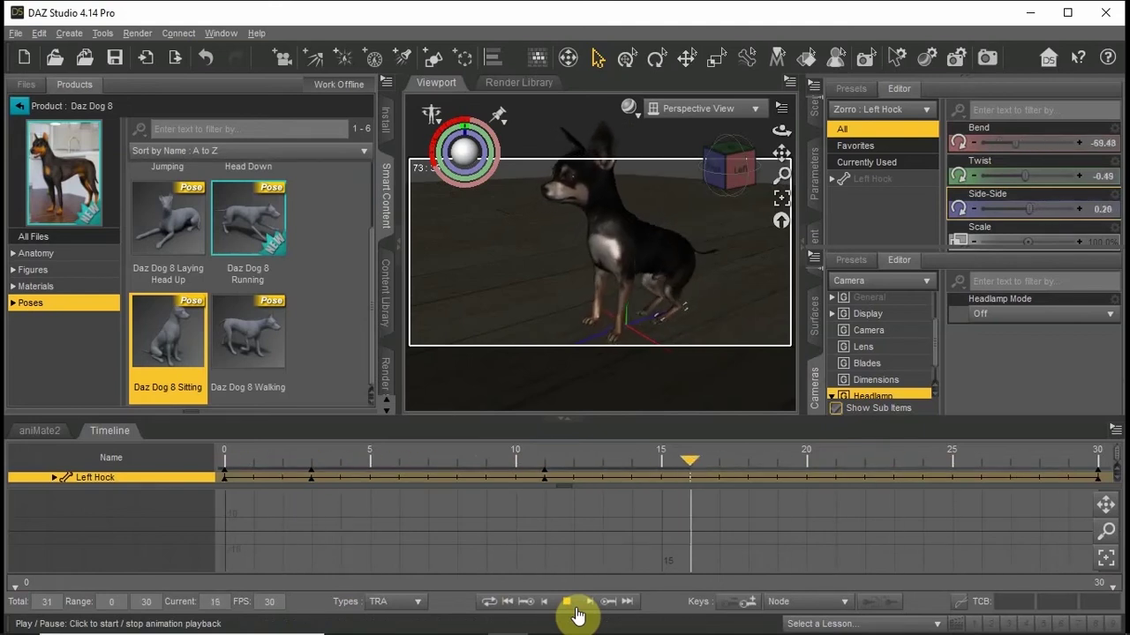
{"action": "left_click", "coordinate": [578, 616]}
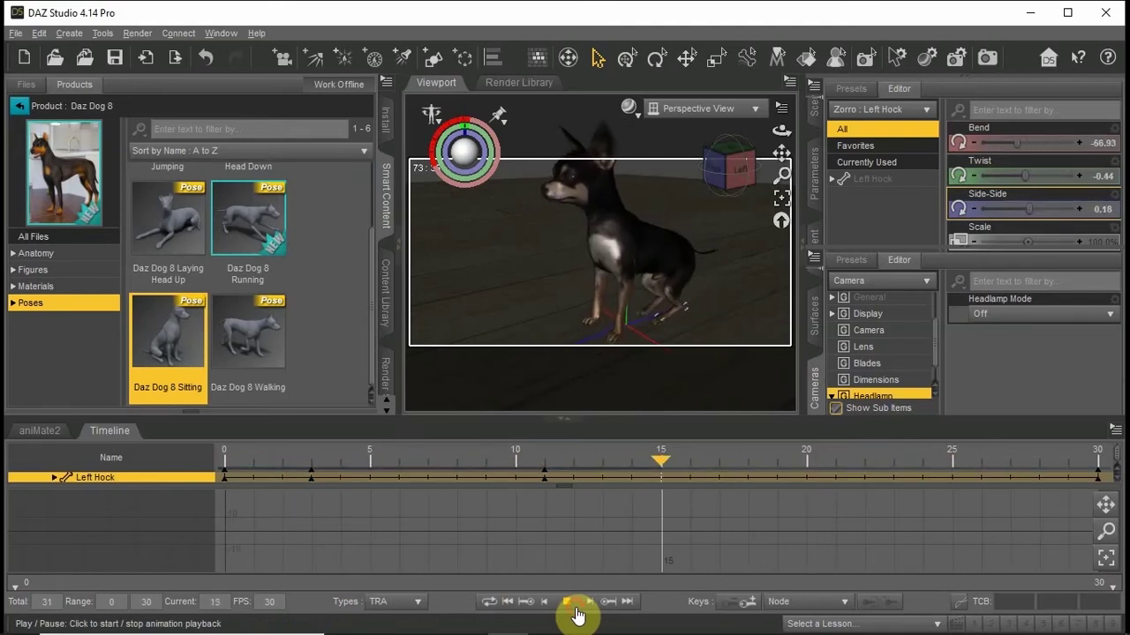
Select the dog's Head at frame 15 and show its posing parameters.
{"action": "left_click_drag", "start_coordinate": [781, 158], "coordinate": [781, 155]}
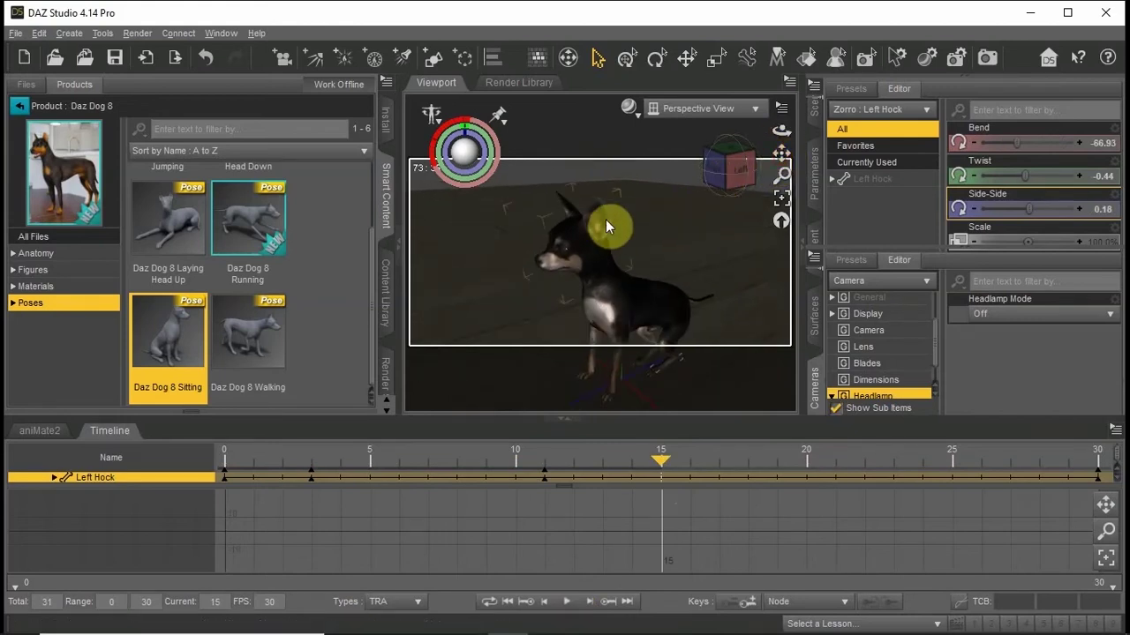
{"action": "right_click", "coordinate": [593, 218]}
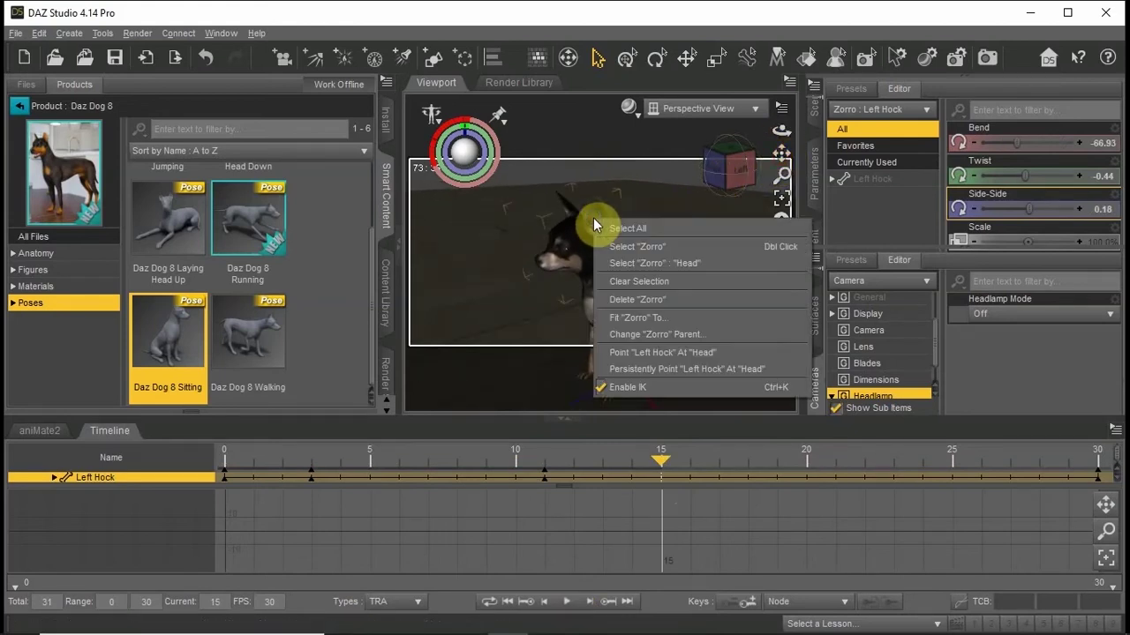
{"action": "left_click", "coordinate": [623, 263]}
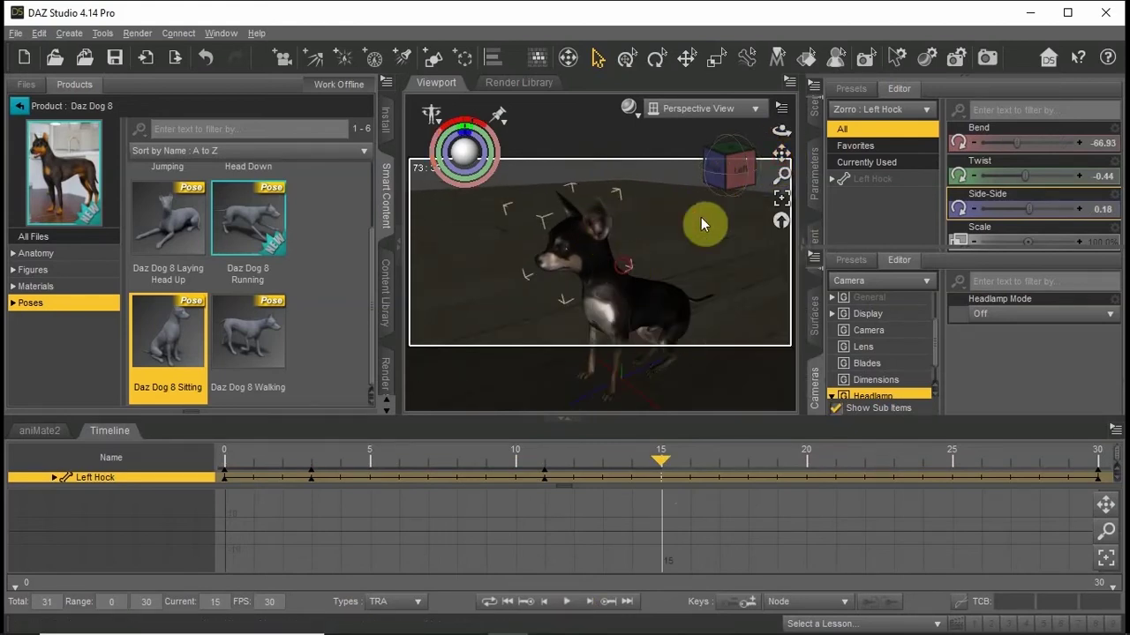
{"action": "left_click", "coordinate": [814, 220]}
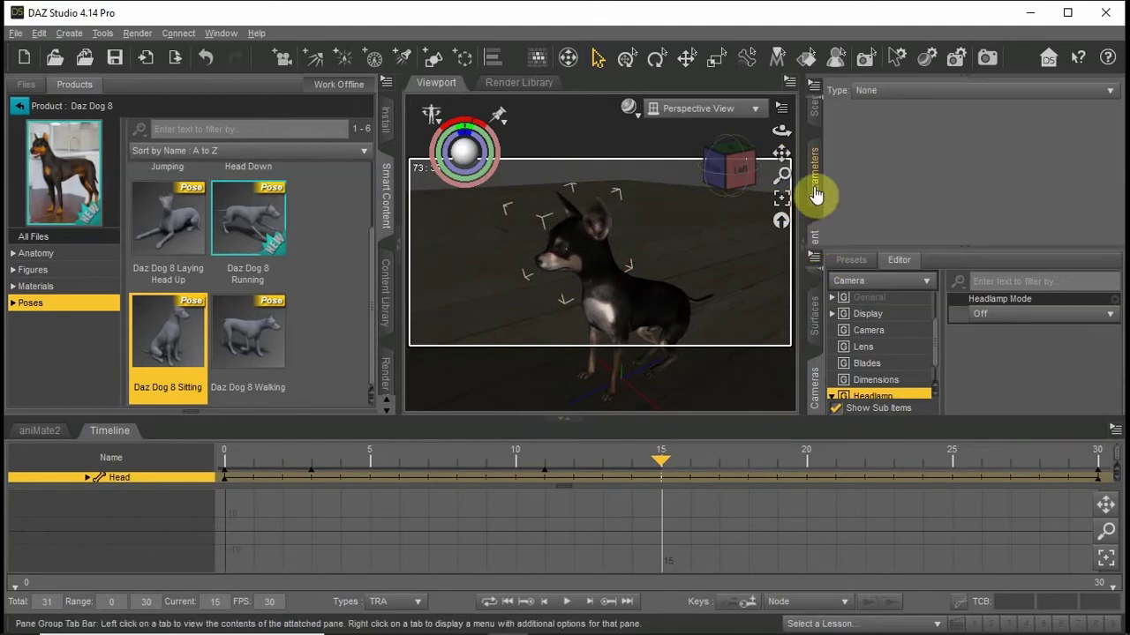
{"action": "left_click", "coordinate": [815, 192]}
{"action": "left_click", "coordinate": [812, 348]}
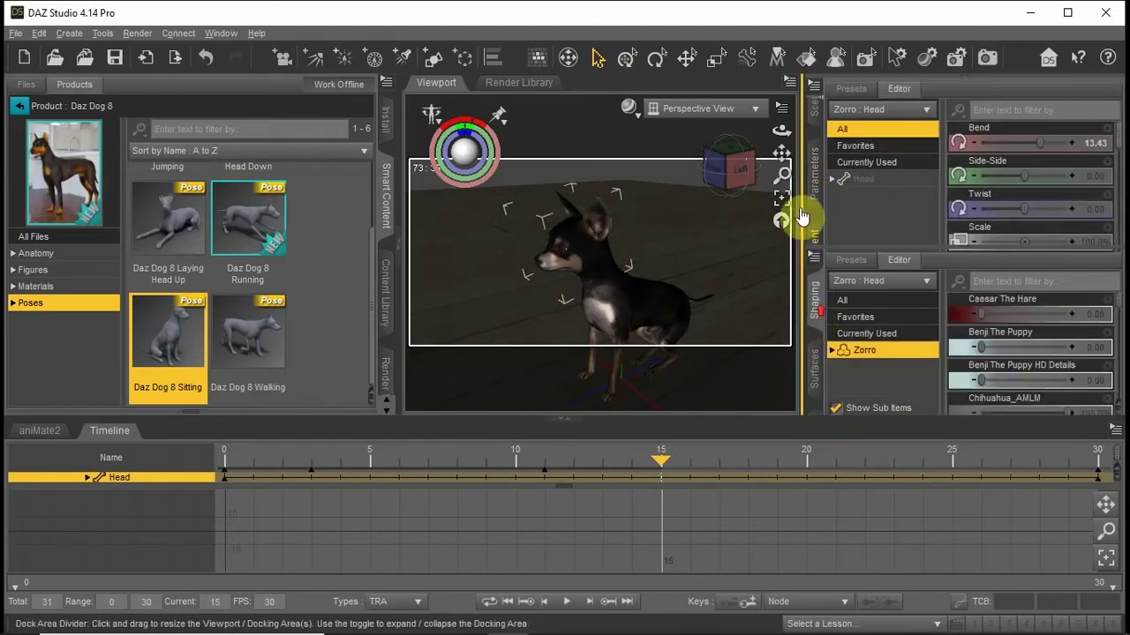
Enlarge the parameter area, filter the Head's parameters by "ear" and set Ears Long Down to about 43.3%.
{"action": "left_click", "coordinate": [564, 423]}
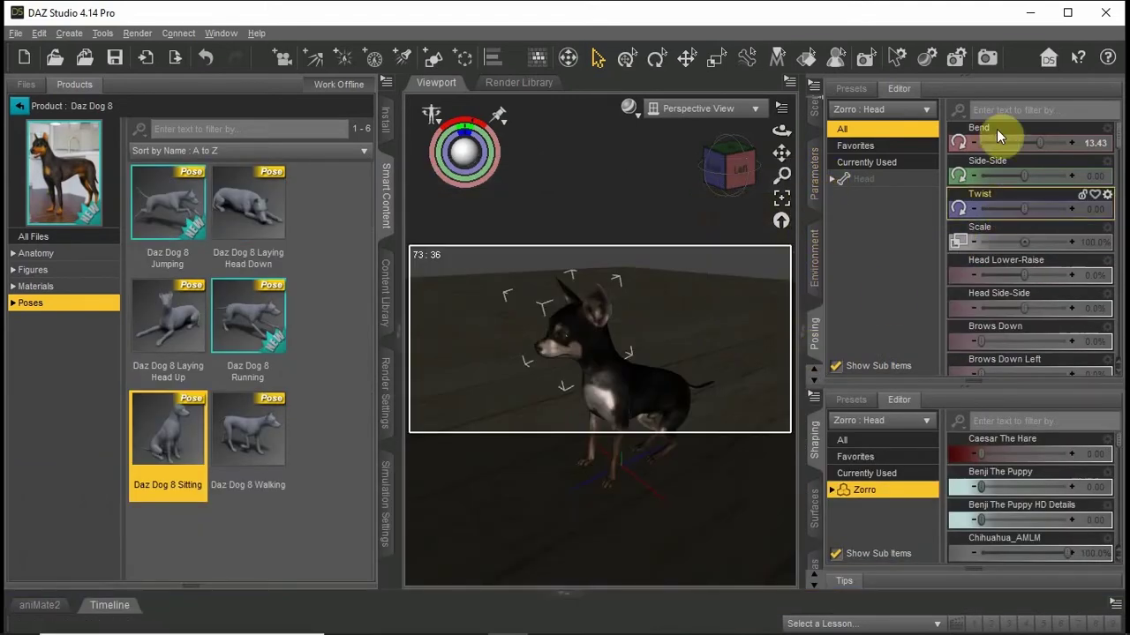
{"action": "left_click", "coordinate": [986, 107]}
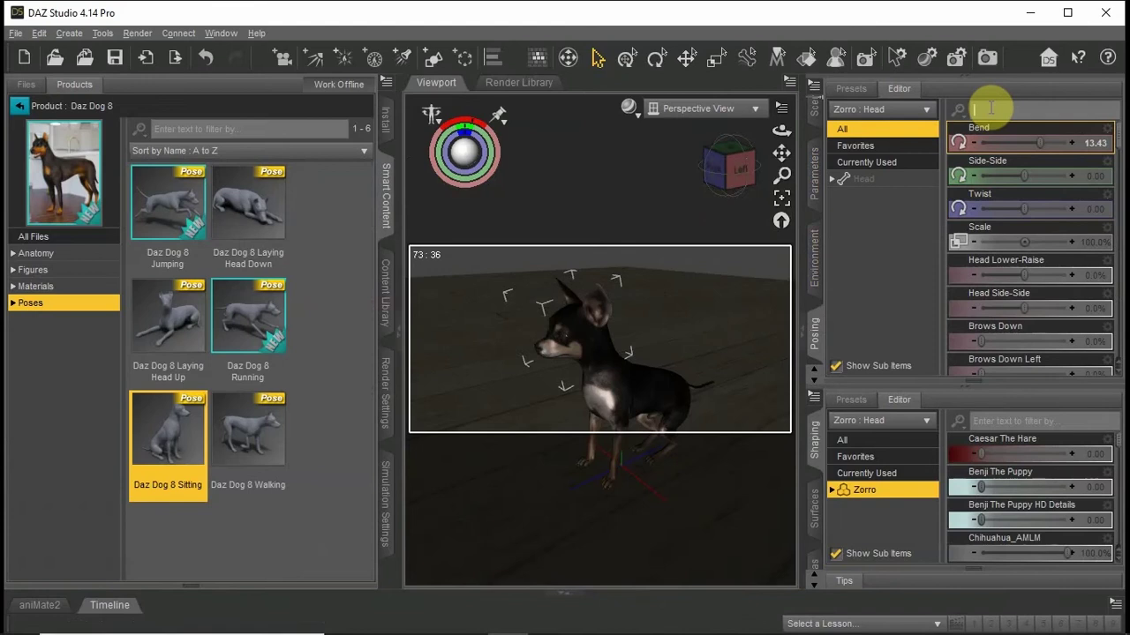
{"action": "type", "text": "ear"}
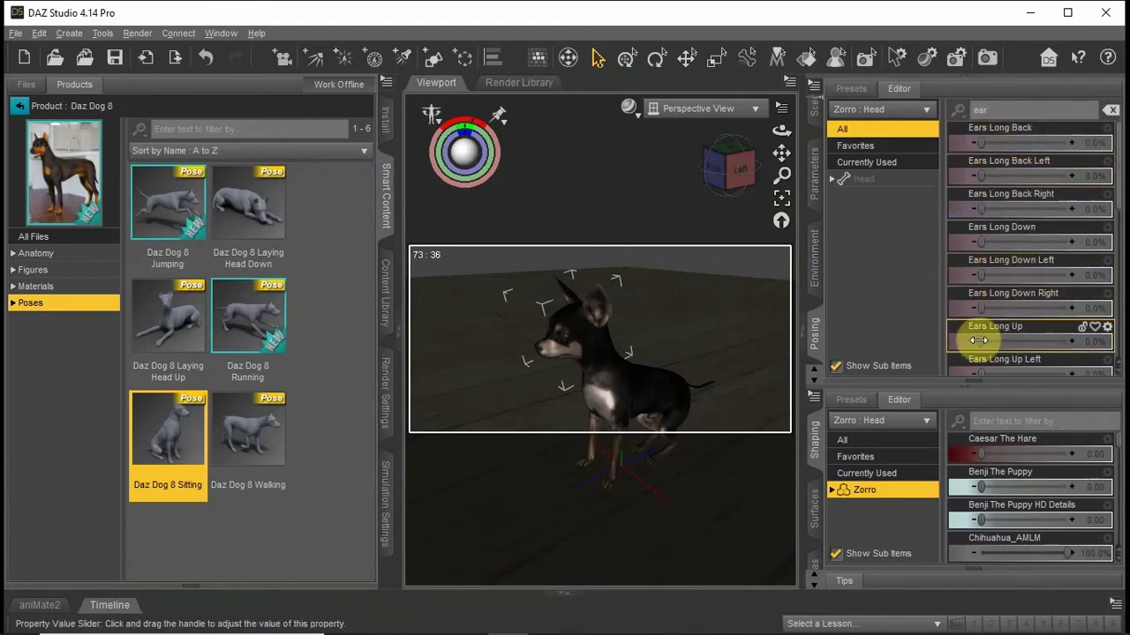
{"action": "scroll", "coordinate": [983, 344], "scroll_direction": "down", "scroll_amount": 1}
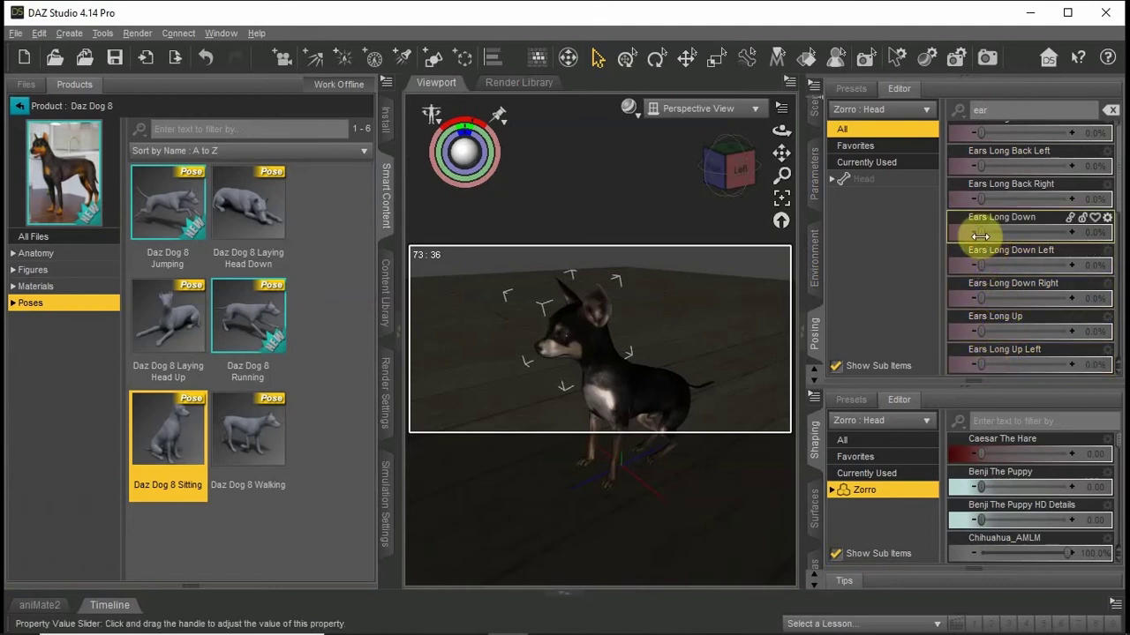
{"action": "left_click_drag", "start_coordinate": [981, 236], "coordinate": [1018, 233]}
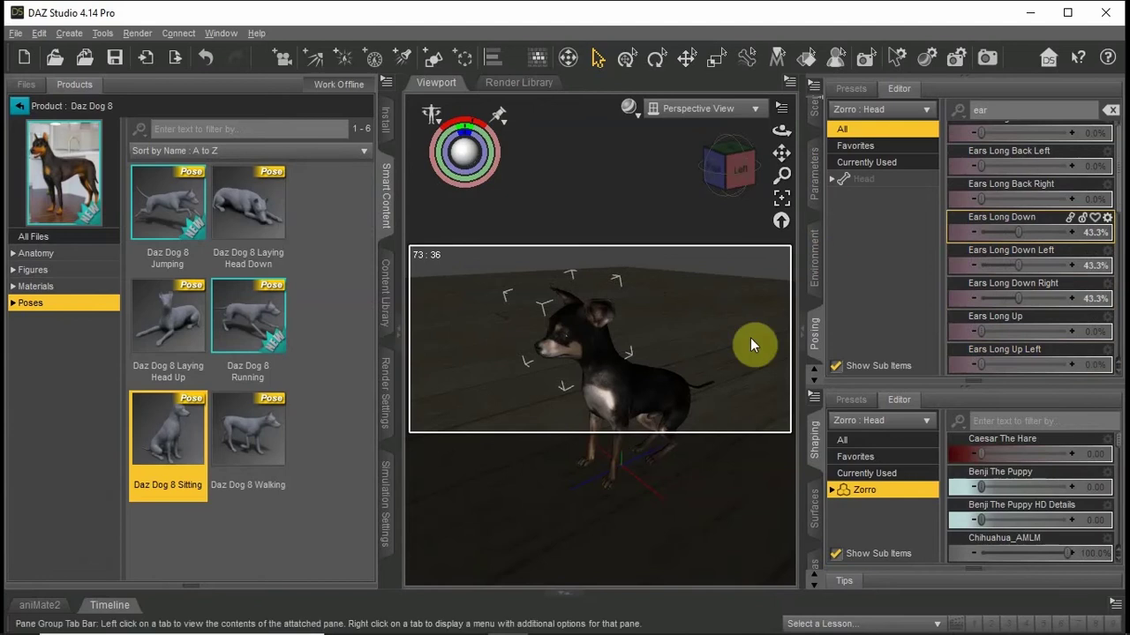
Bring back the timeline and replay the animation from the first frame to check the ear movement.
{"action": "left_click", "coordinate": [569, 605]}
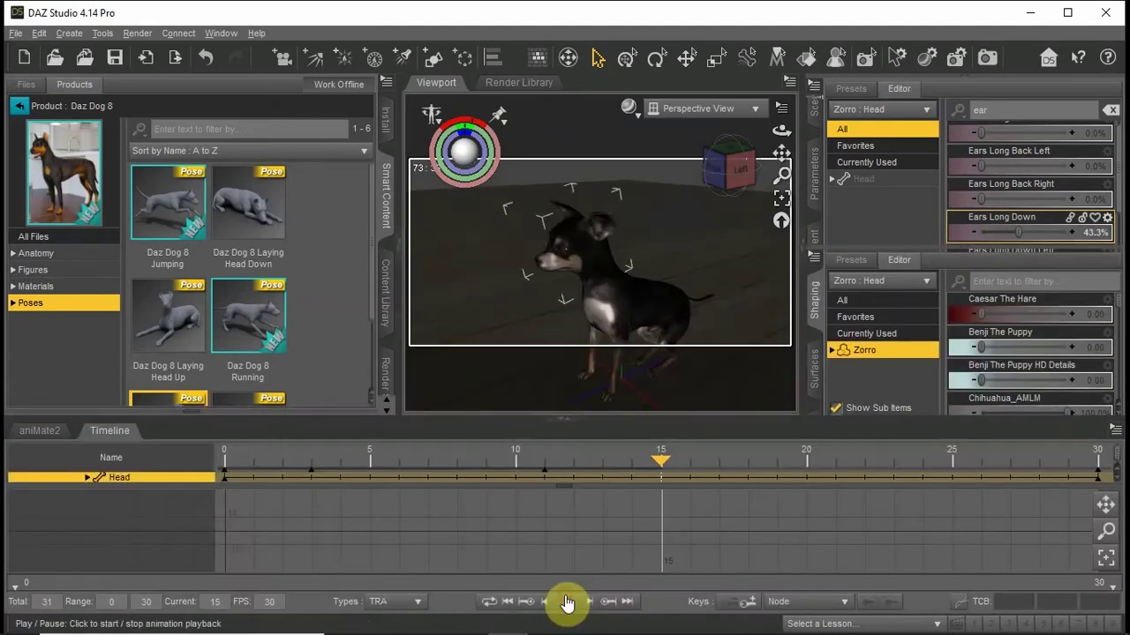
{"action": "left_click", "coordinate": [508, 601]}
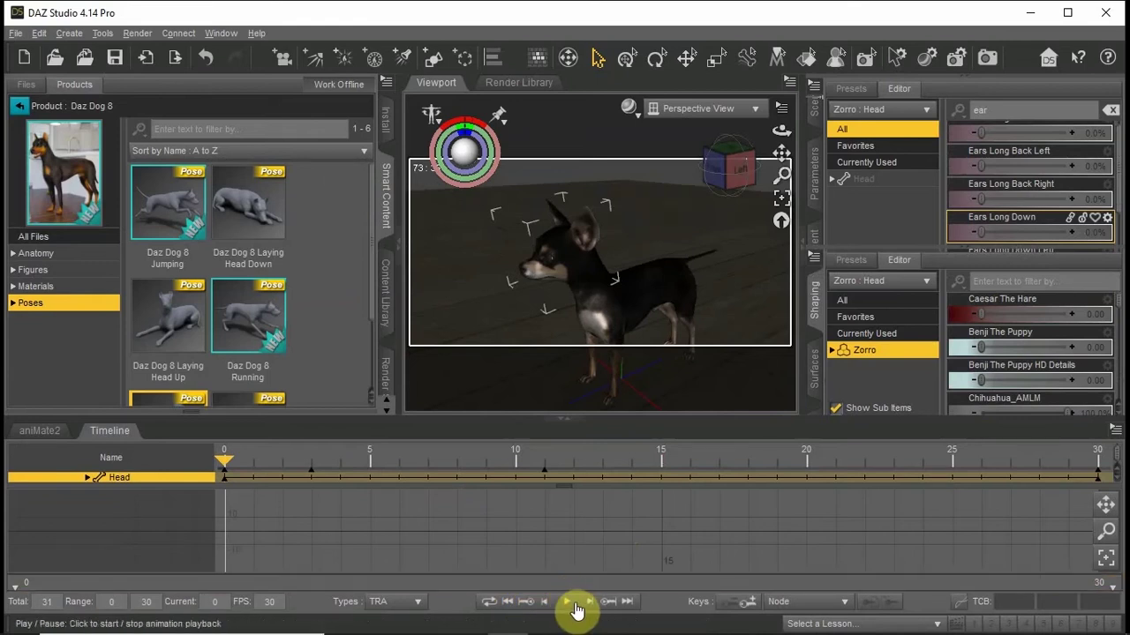
{"action": "left_click", "coordinate": [569, 603]}
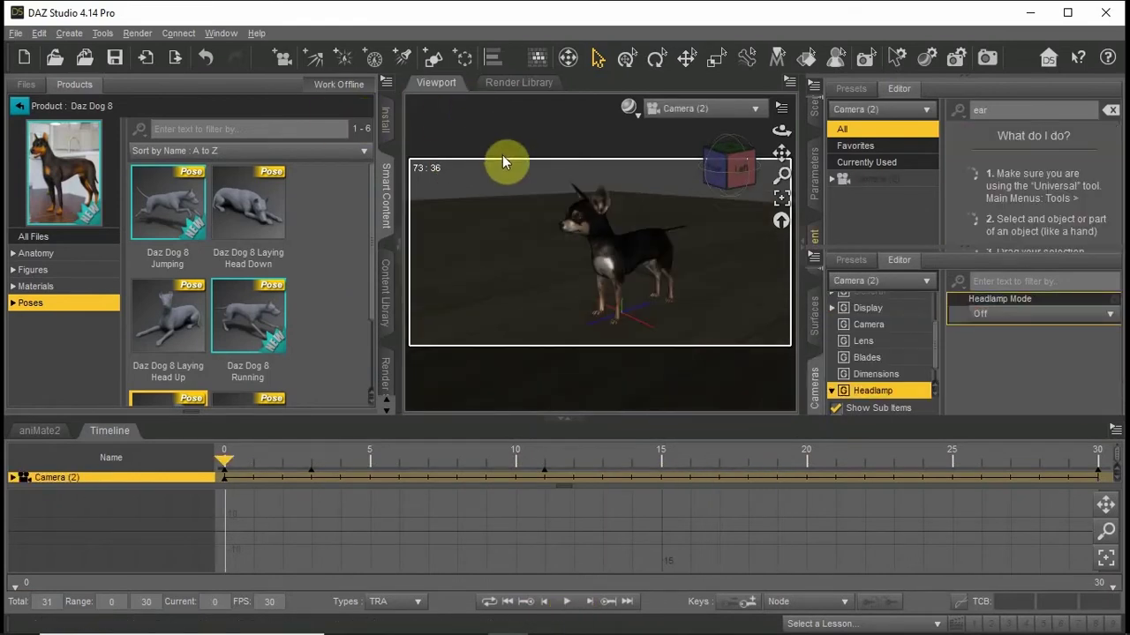
In aniMate2, create an aniBlock from the studio keyframes by direct copy, including Morphs/Values, and preview its playback.
{"action": "left_click", "coordinate": [40, 431]}
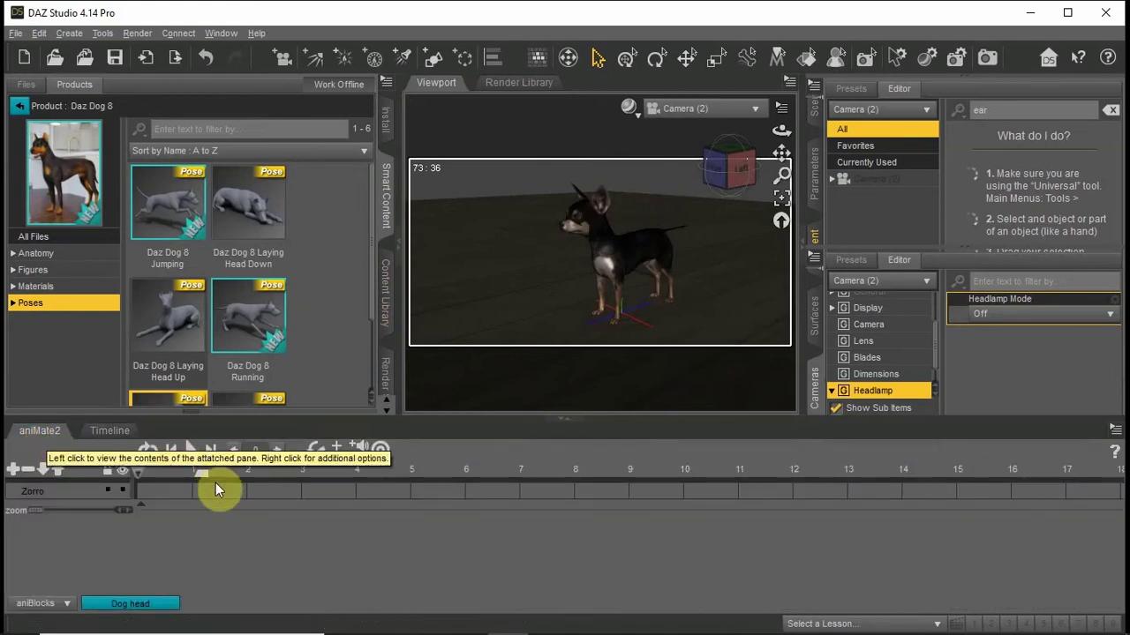
{"action": "right_click", "coordinate": [256, 566]}
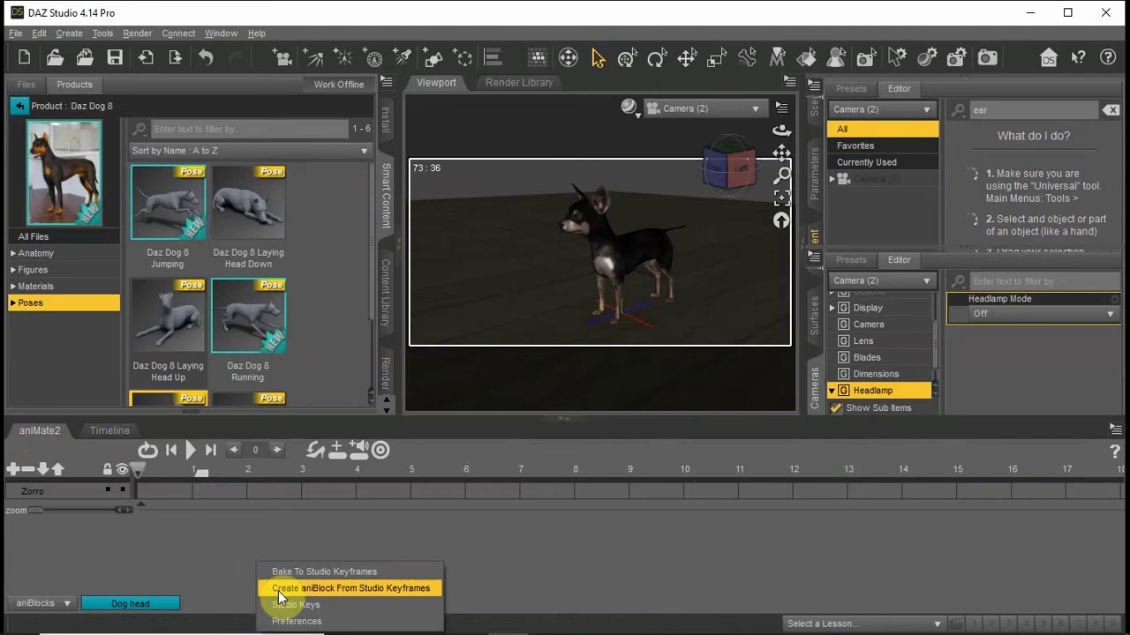
{"action": "left_click", "coordinate": [278, 590]}
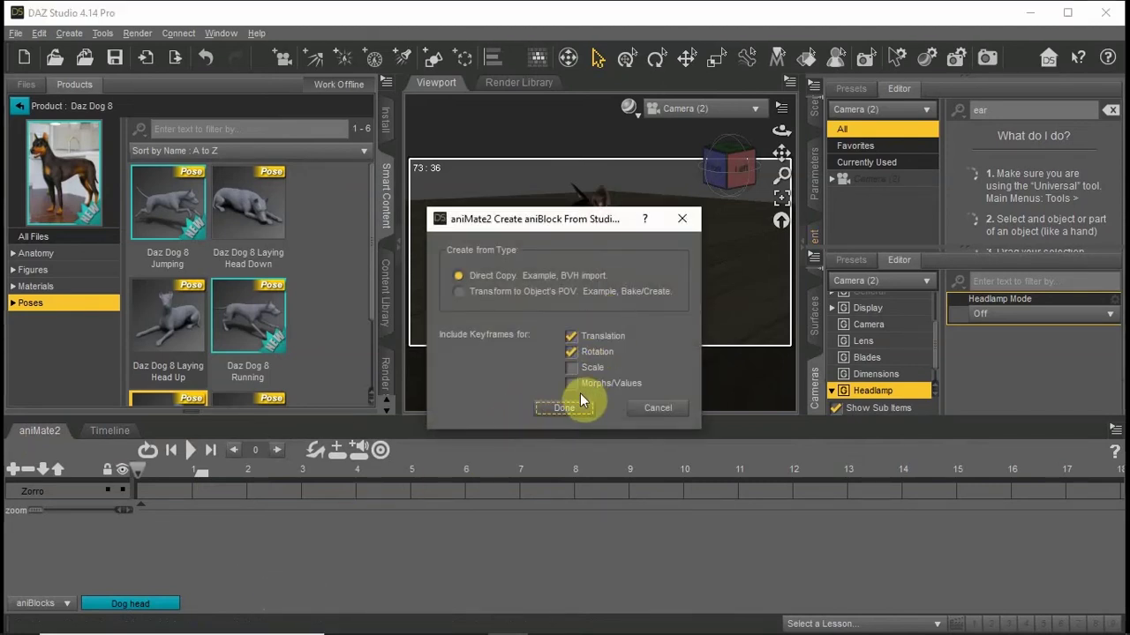
{"action": "left_click", "coordinate": [571, 385]}
{"action": "left_click", "coordinate": [565, 413]}
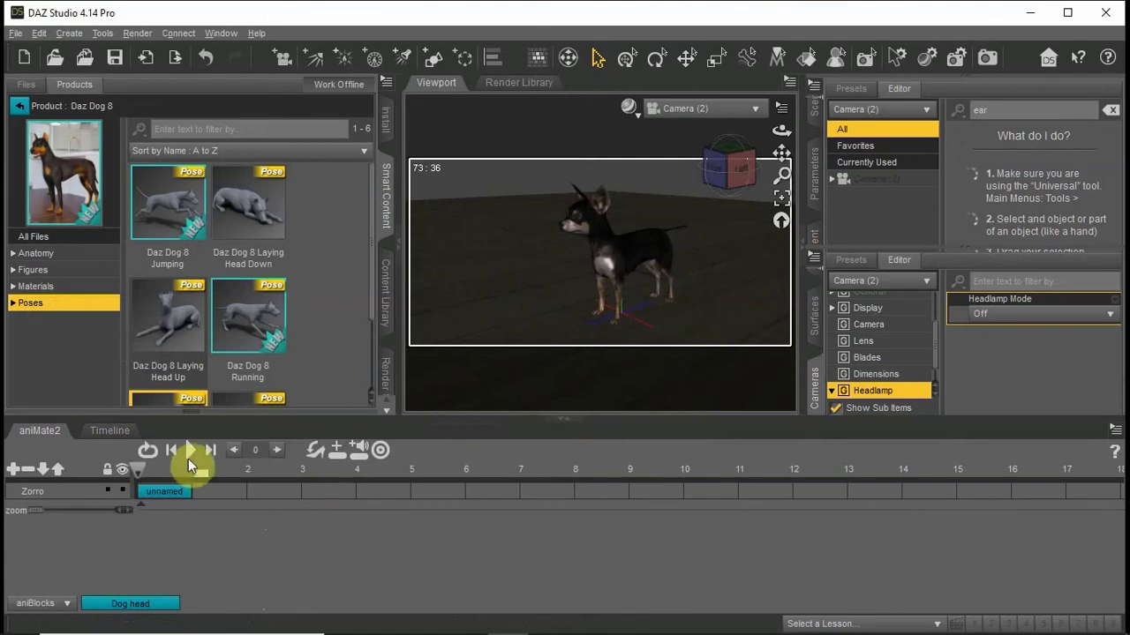
{"action": "left_click", "coordinate": [190, 453]}
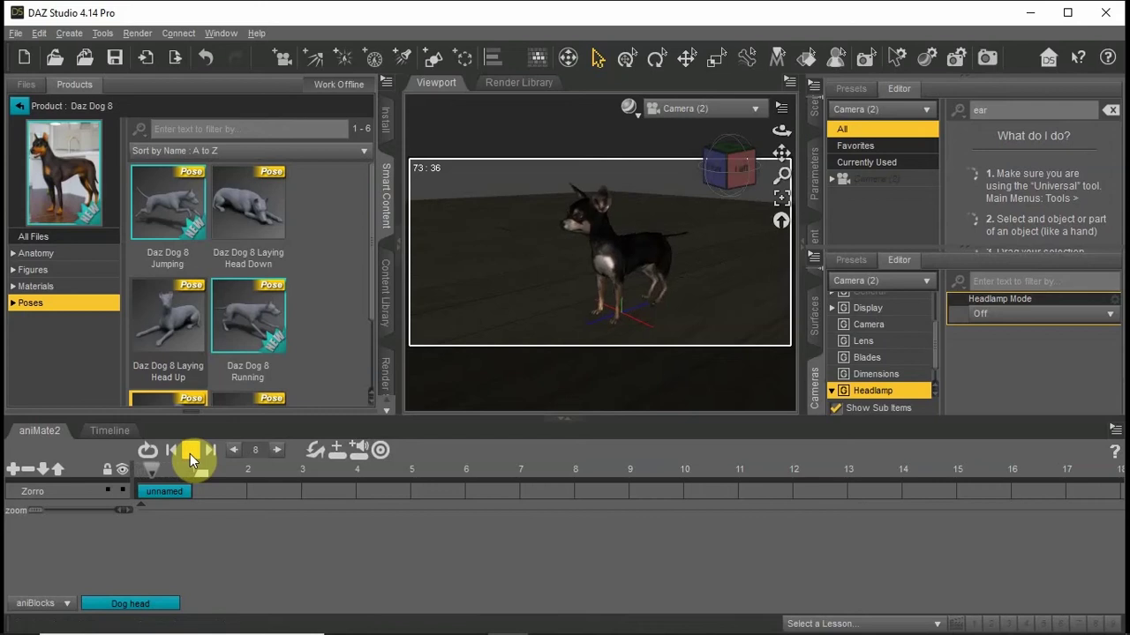
Save the unnamed aniBlock as a new file named "Dog sitting" in the aniMate folder.
{"action": "right_click", "coordinate": [165, 491]}
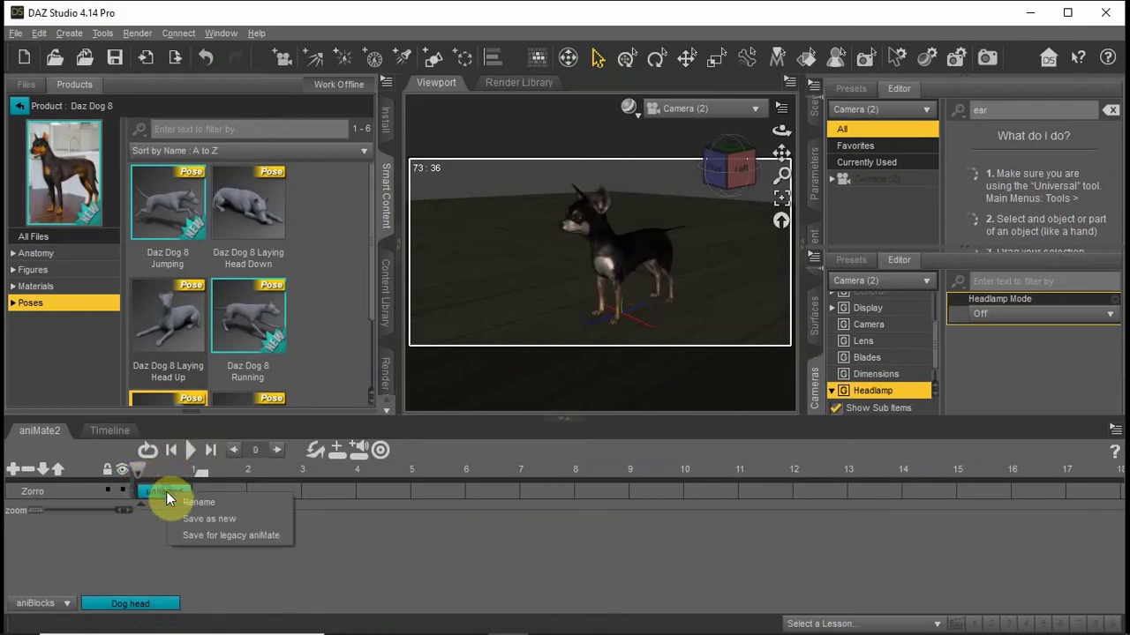
{"action": "left_click", "coordinate": [214, 518]}
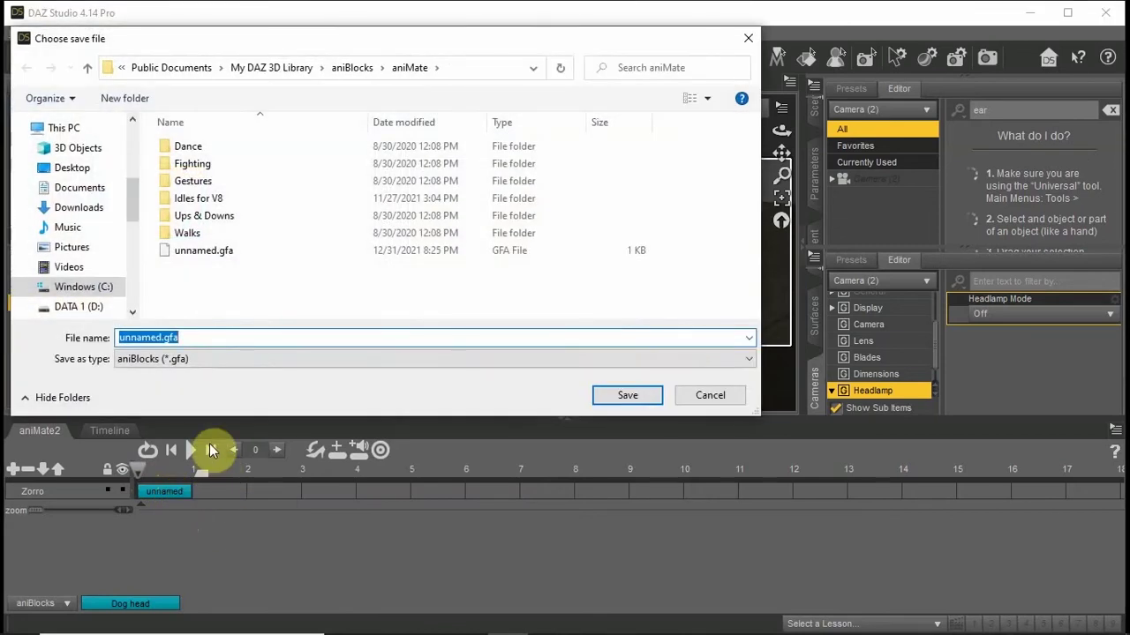
{"action": "type", "text": "Dog sitting"}
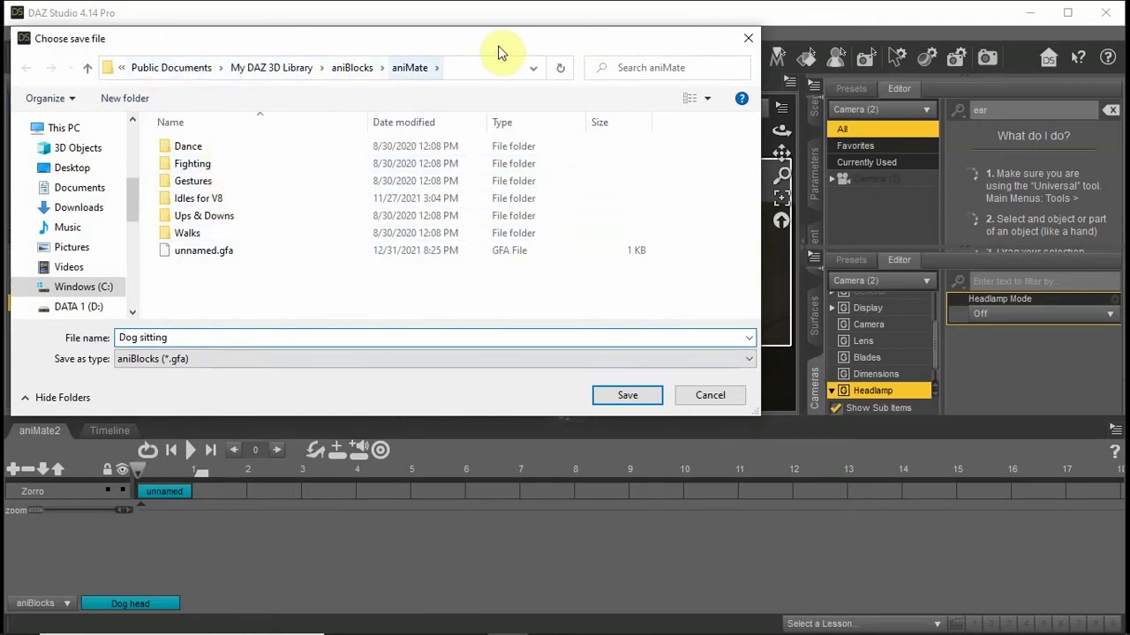
{"action": "left_click", "coordinate": [615, 397]}
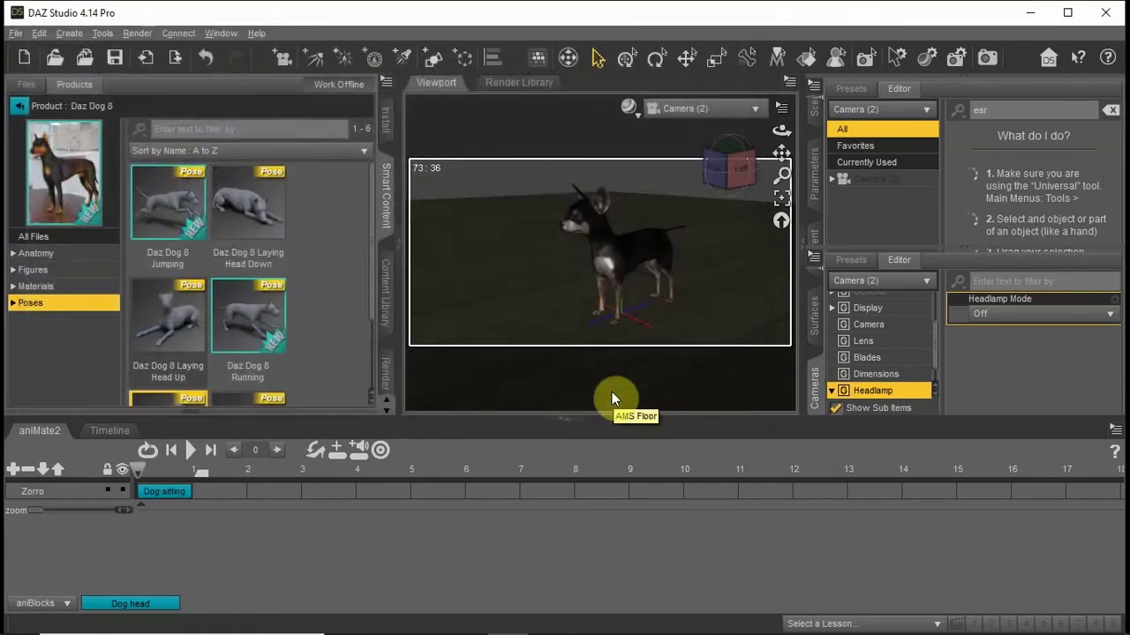
Delete the Chihuahua figure Zorro from the scene.
{"action": "right_click", "coordinate": [626, 250]}
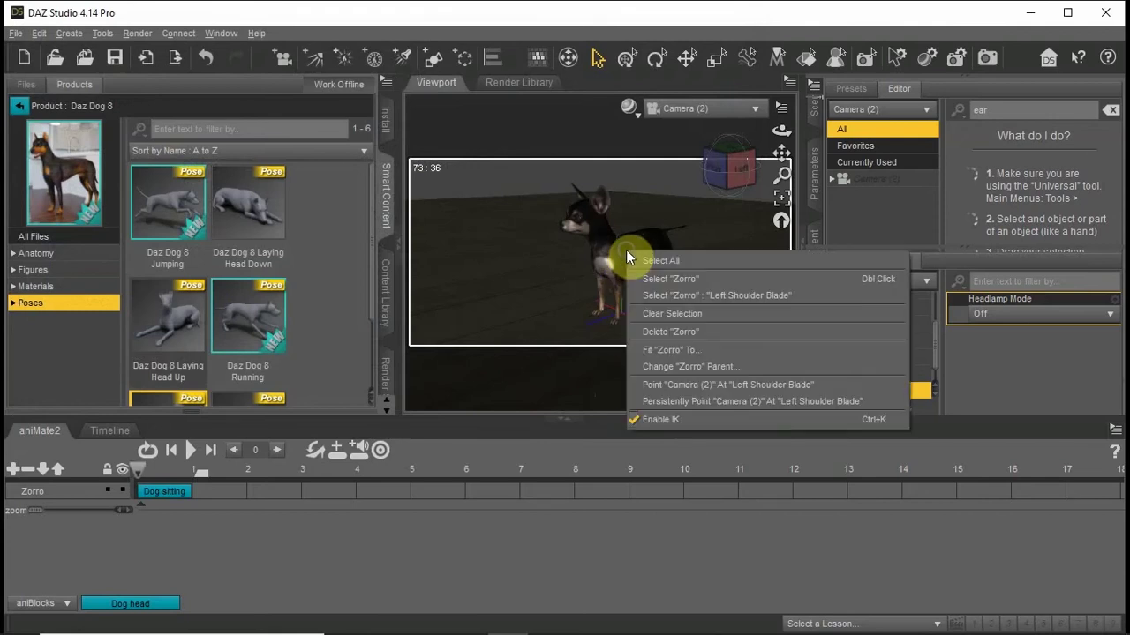
{"action": "left_click", "coordinate": [678, 333]}
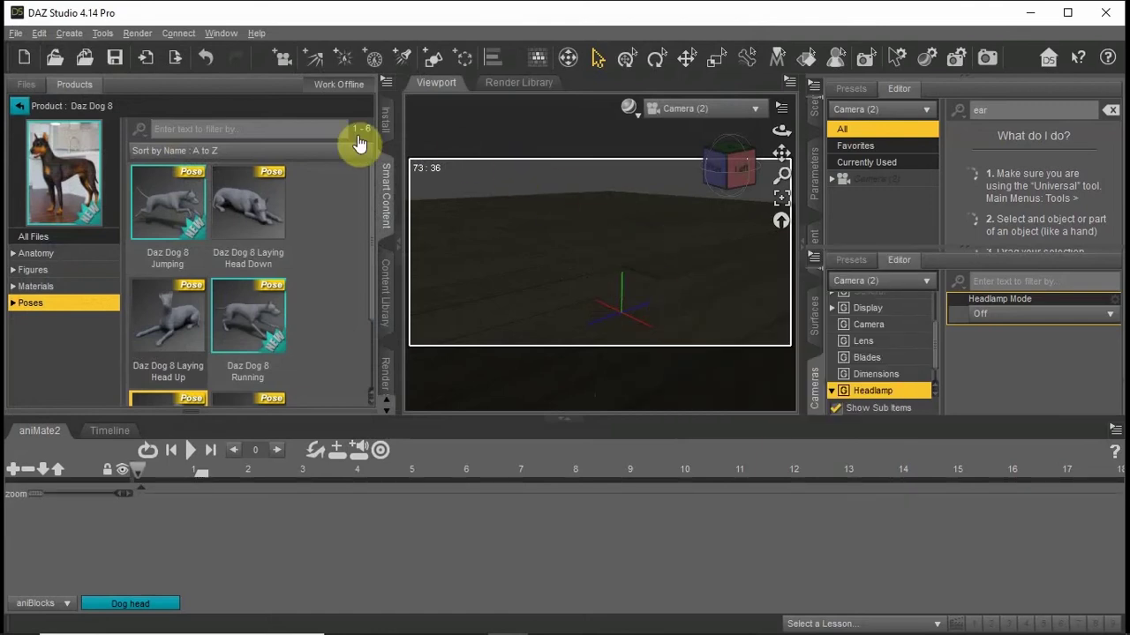
Load the Baxter the English Bulldog HD figure from the installed dog figures and frame the whole dog in Camera (2).
{"action": "left_click", "coordinate": [19, 105]}
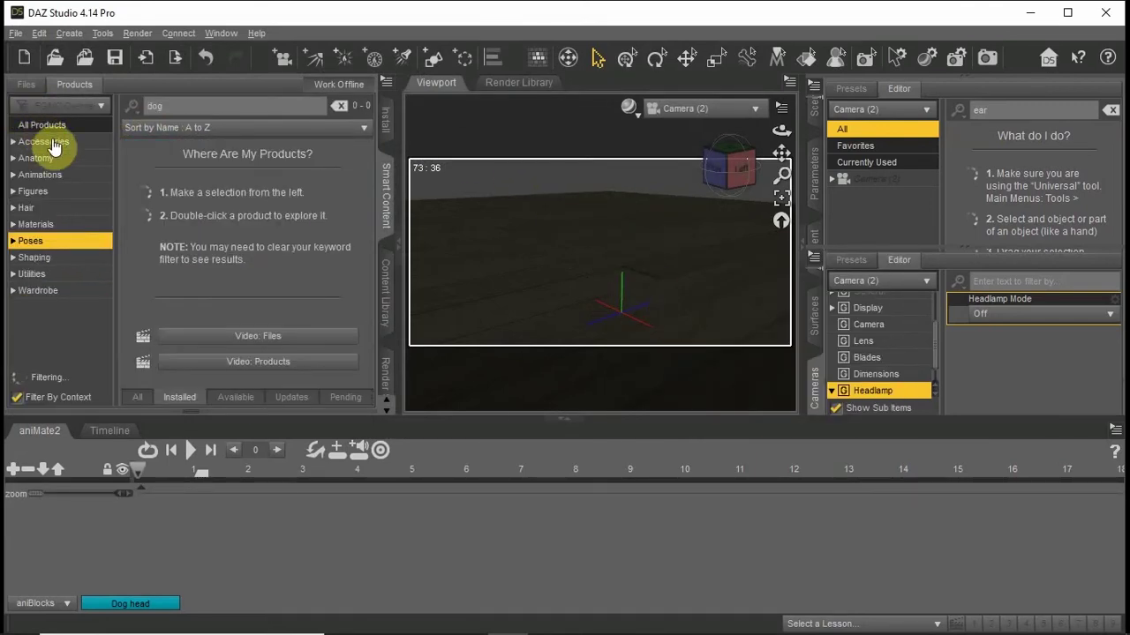
{"action": "left_click", "coordinate": [479, 188]}
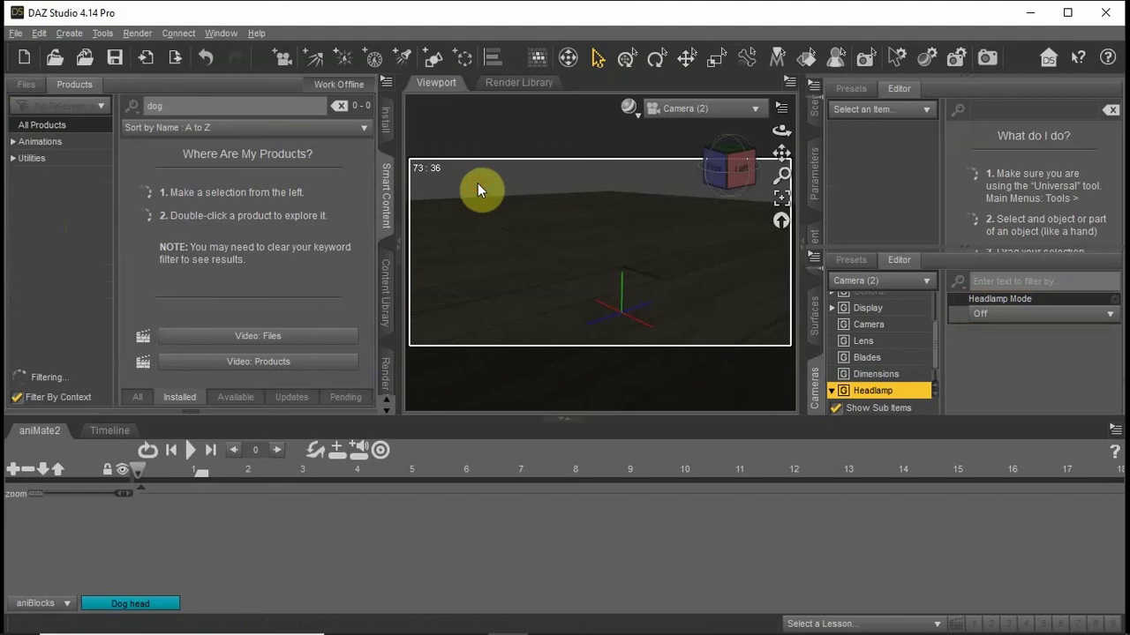
{"action": "left_click", "coordinate": [41, 245]}
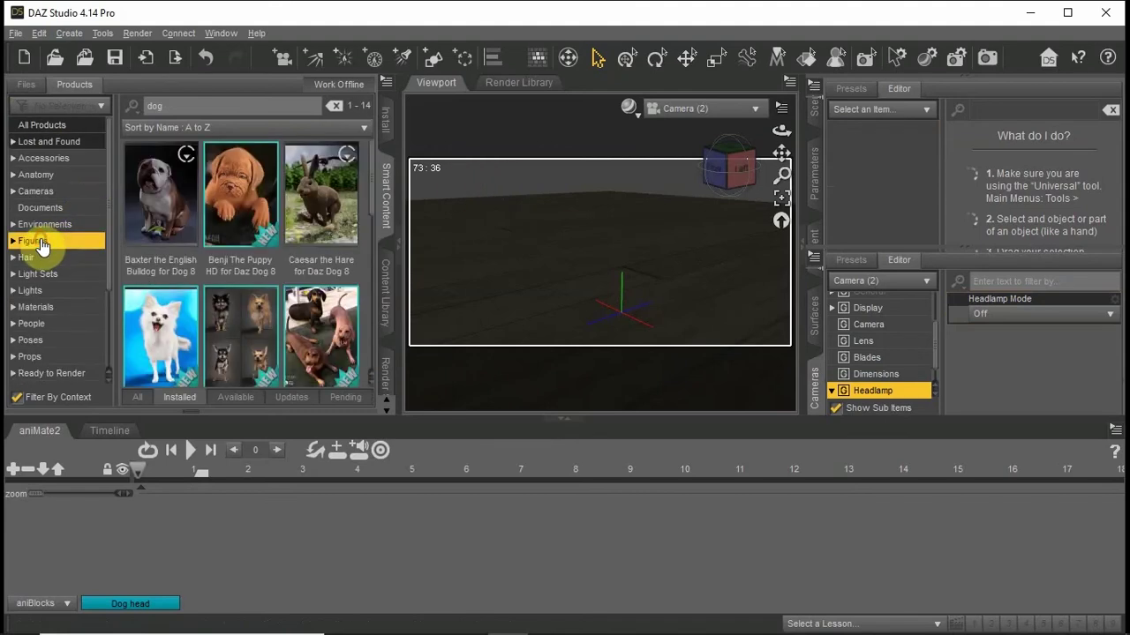
{"action": "double_click", "coordinate": [166, 202]}
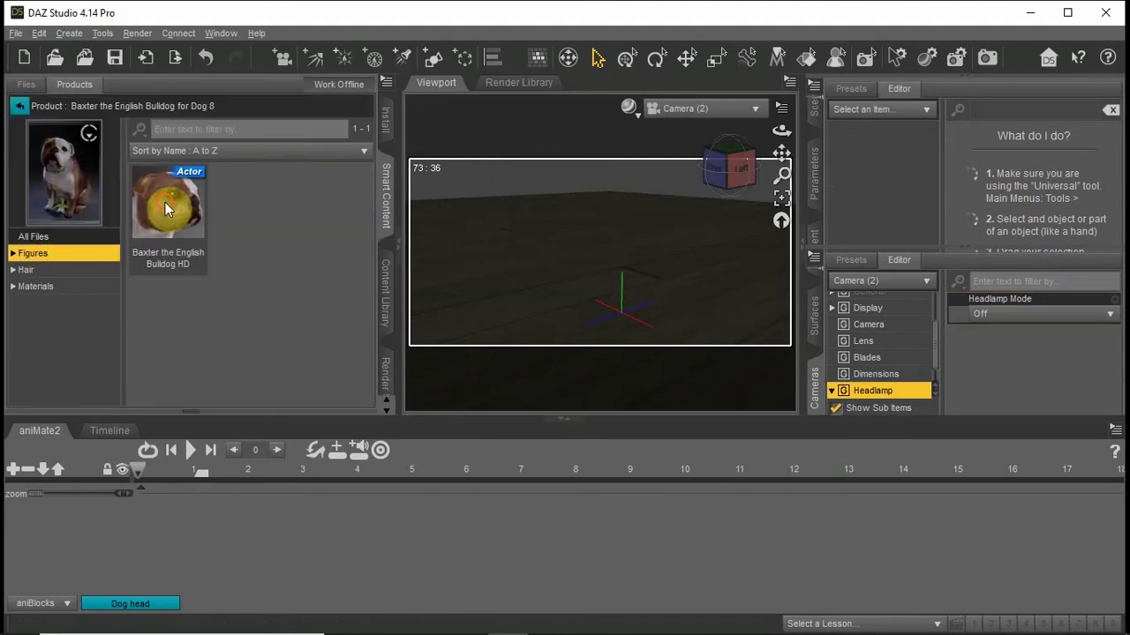
{"action": "double_click", "coordinate": [167, 208]}
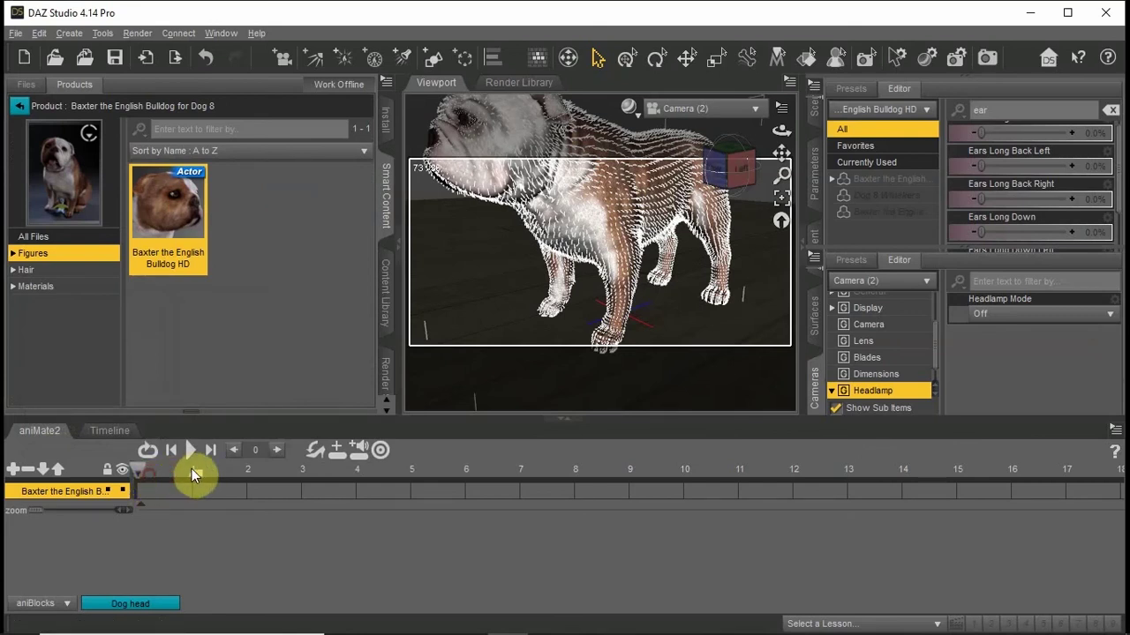
{"action": "scroll", "coordinate": [723, 215], "scroll_direction": "down", "scroll_amount": 5}
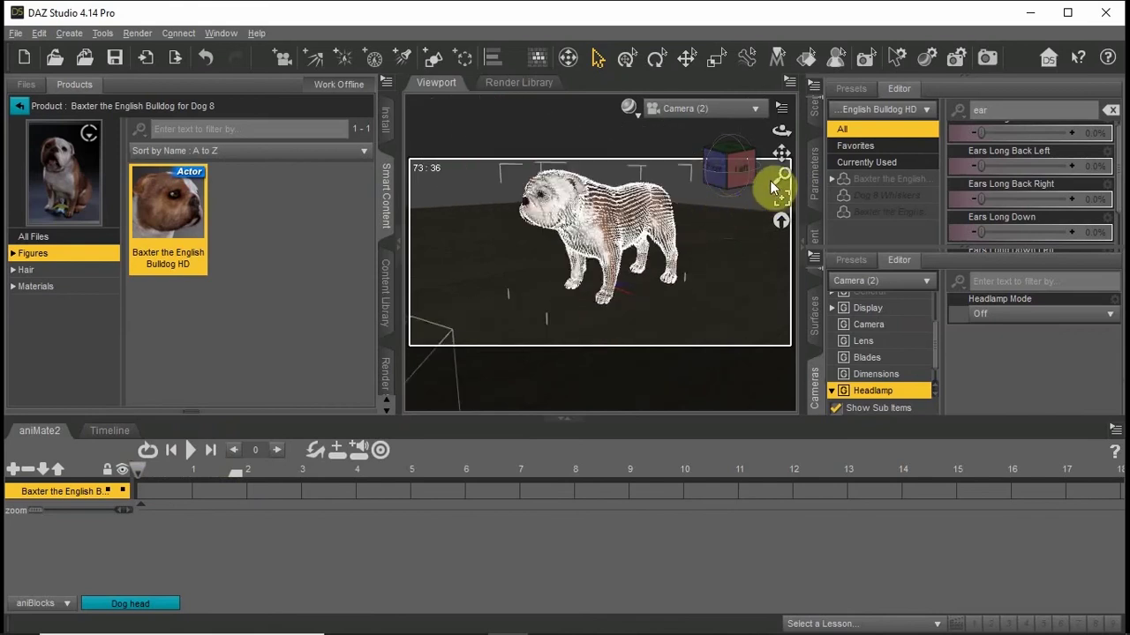
{"action": "left_click_drag", "start_coordinate": [736, 162], "coordinate": [781, 157]}
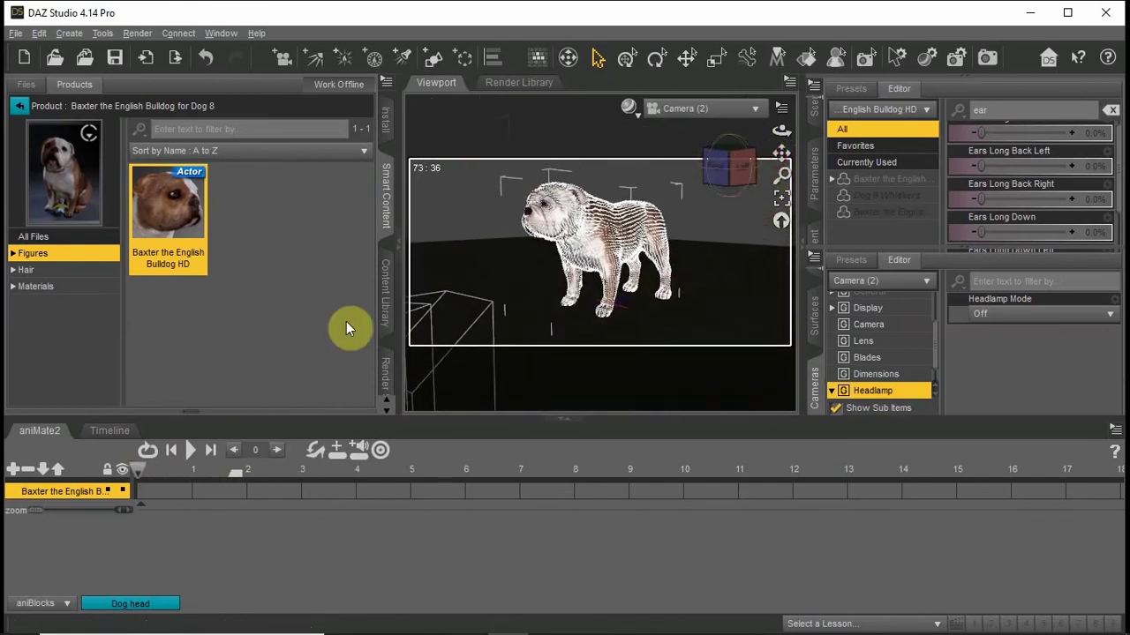
Look through the bulldog's hair and material presets and preview the figure in the NVIDIA Iray draw style.
{"action": "left_click", "coordinate": [71, 270]}
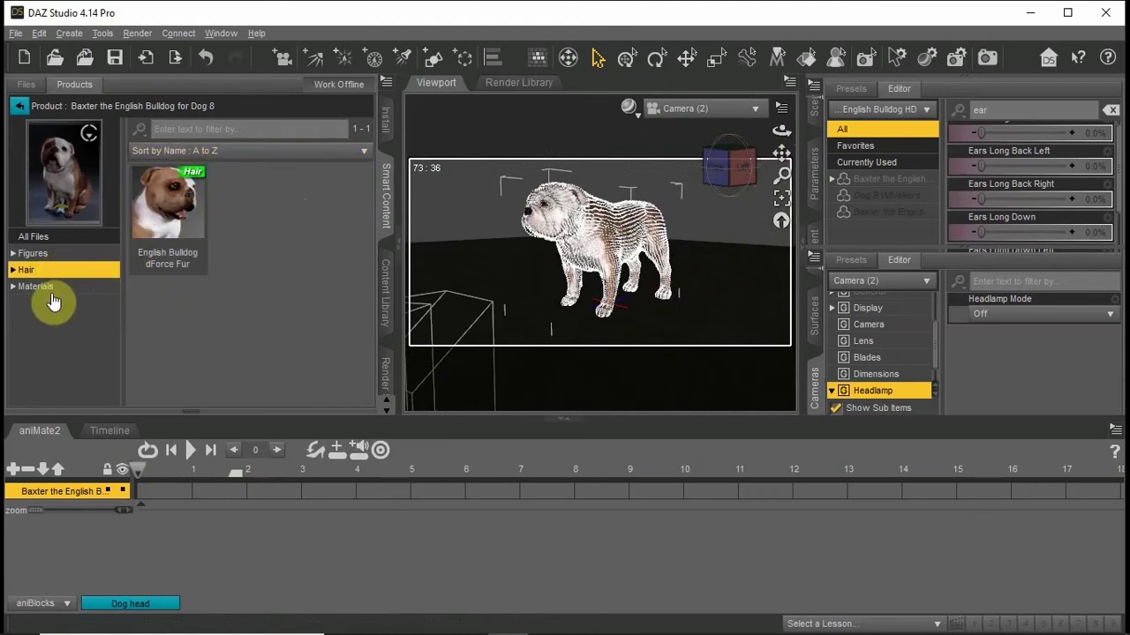
{"action": "left_click", "coordinate": [52, 302]}
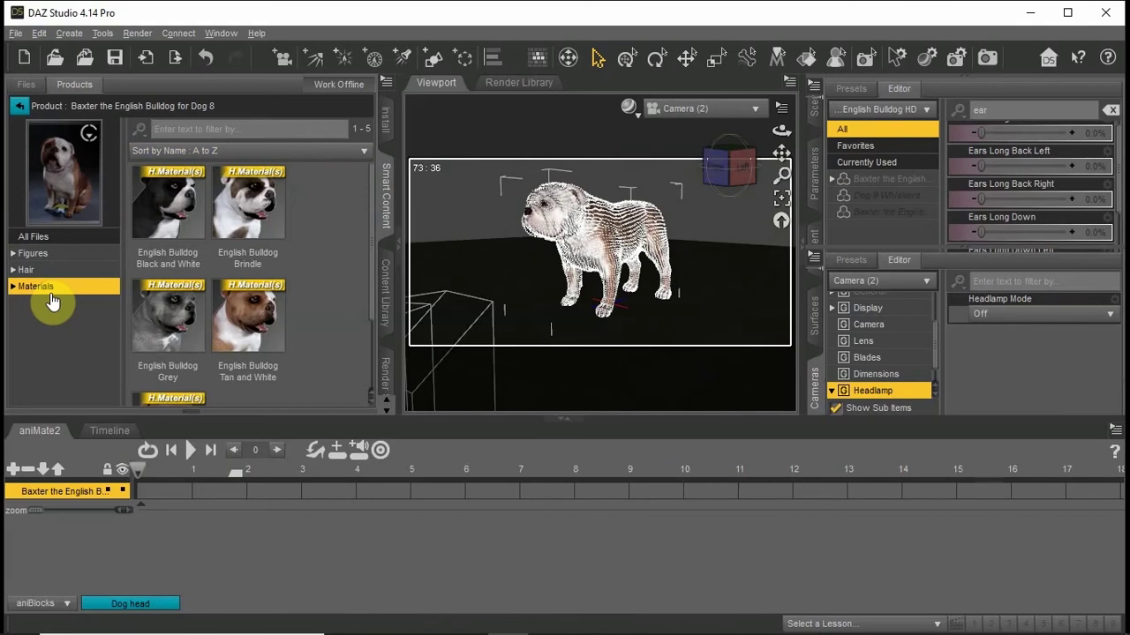
{"action": "left_click", "coordinate": [632, 109]}
{"action": "left_click", "coordinate": [600, 316]}
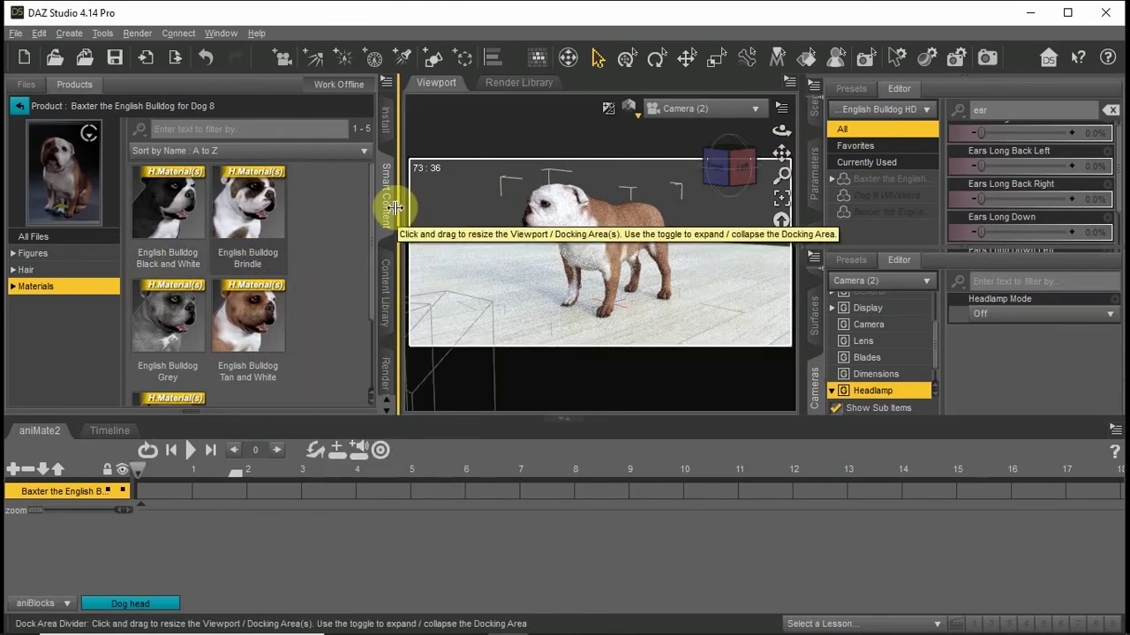
Raise the render's tone mapping Exposure Value to 15 and return the viewport to Texture Shaded.
{"action": "left_click", "coordinate": [385, 376]}
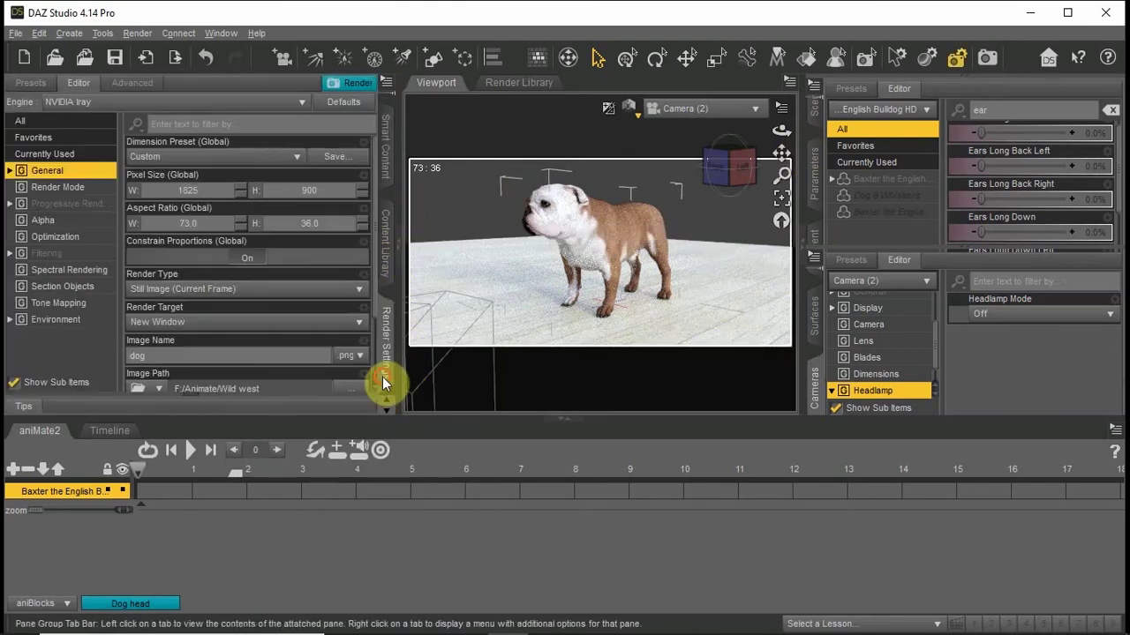
{"action": "left_click", "coordinate": [78, 303]}
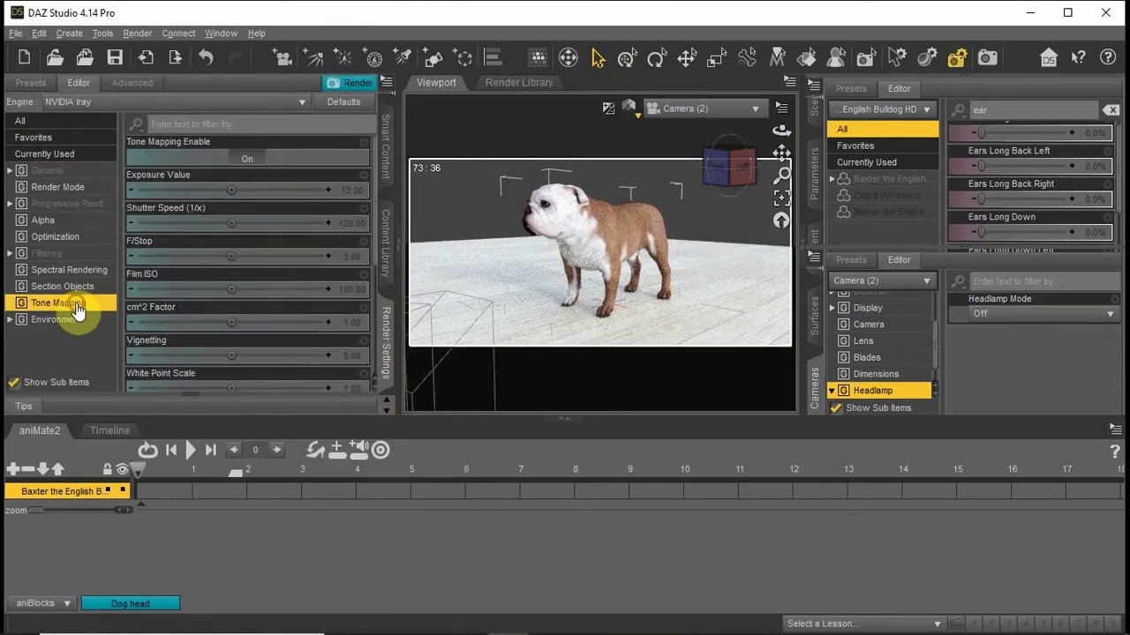
{"action": "left_click", "coordinate": [329, 191]}
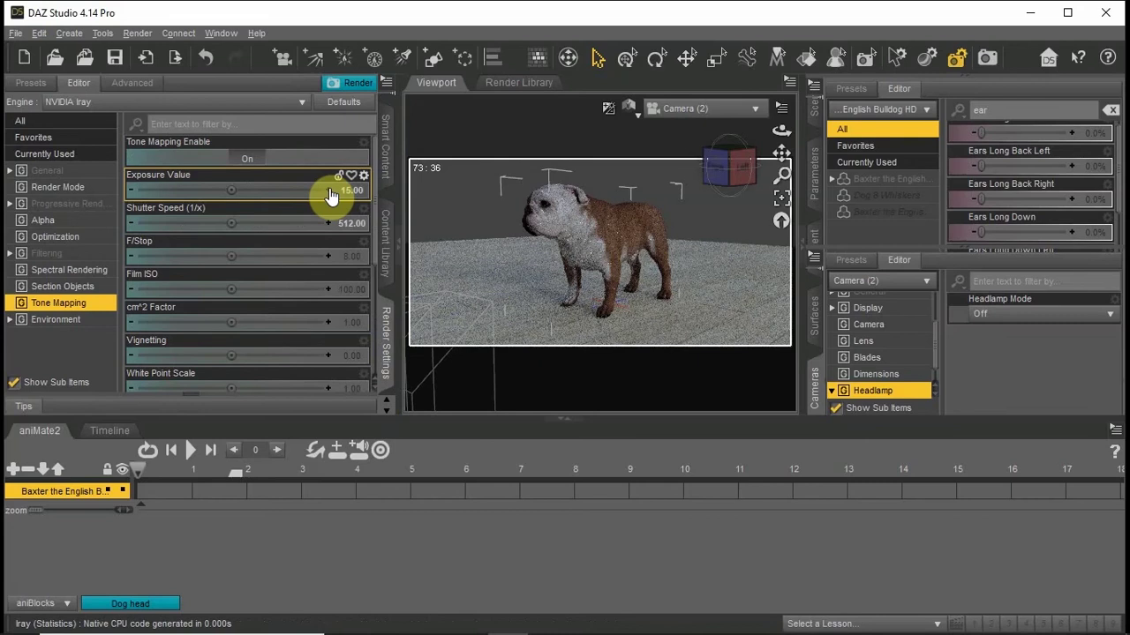
{"action": "left_click", "coordinate": [631, 117]}
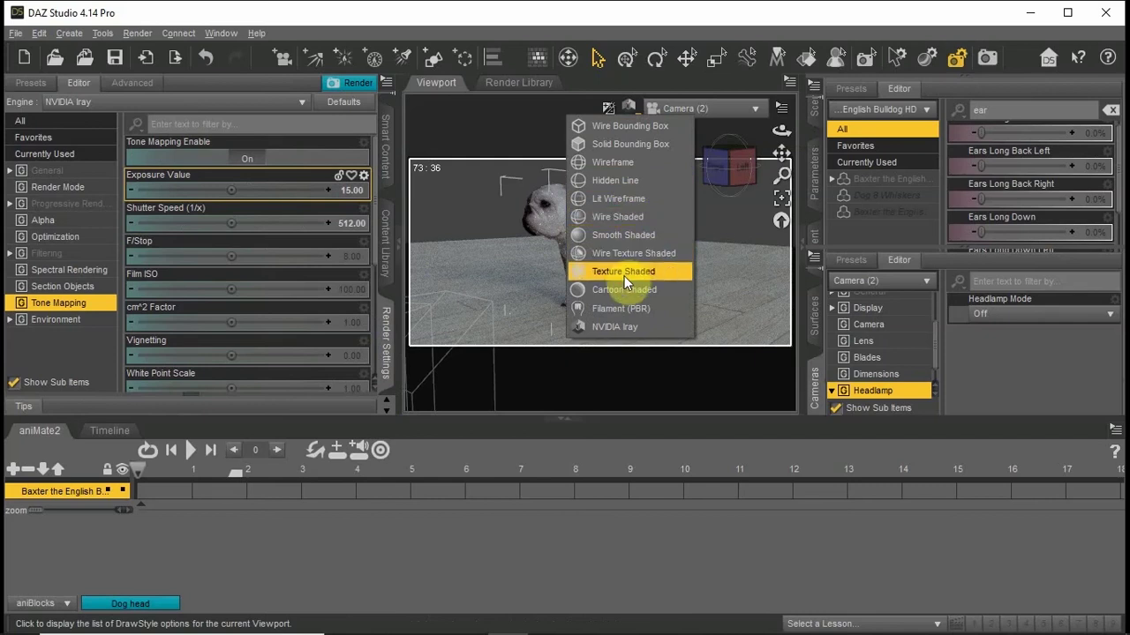
{"action": "left_click", "coordinate": [624, 276]}
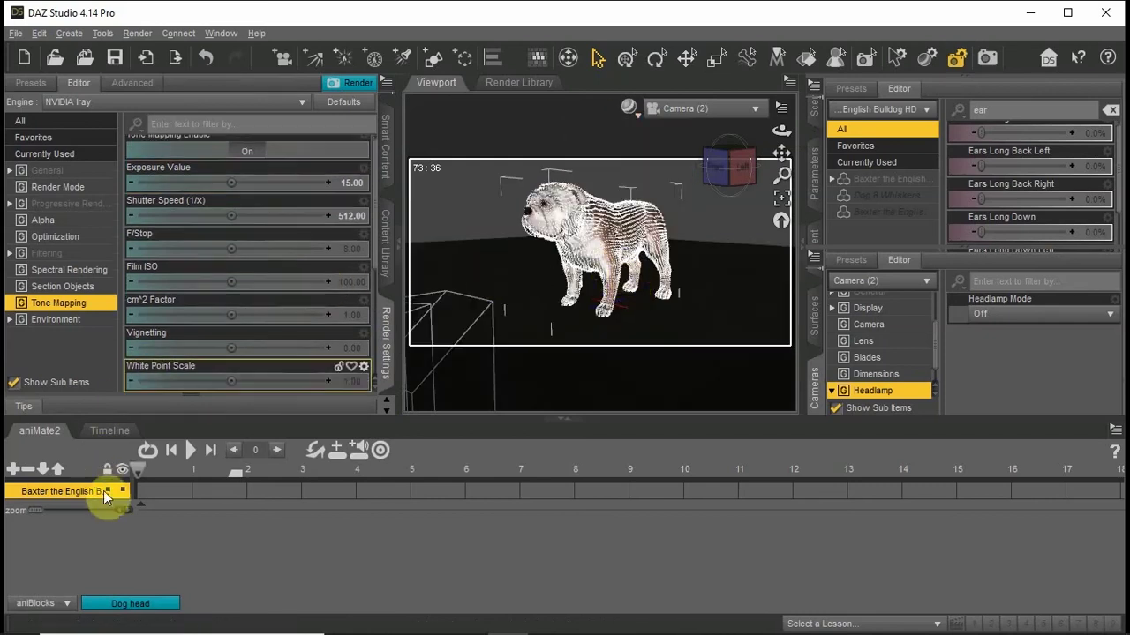
Add the "Dog sitting" aniBlock from the aniMate folder to the English Bulldog's aniMate2 track.
{"action": "left_click", "coordinate": [66, 606]}
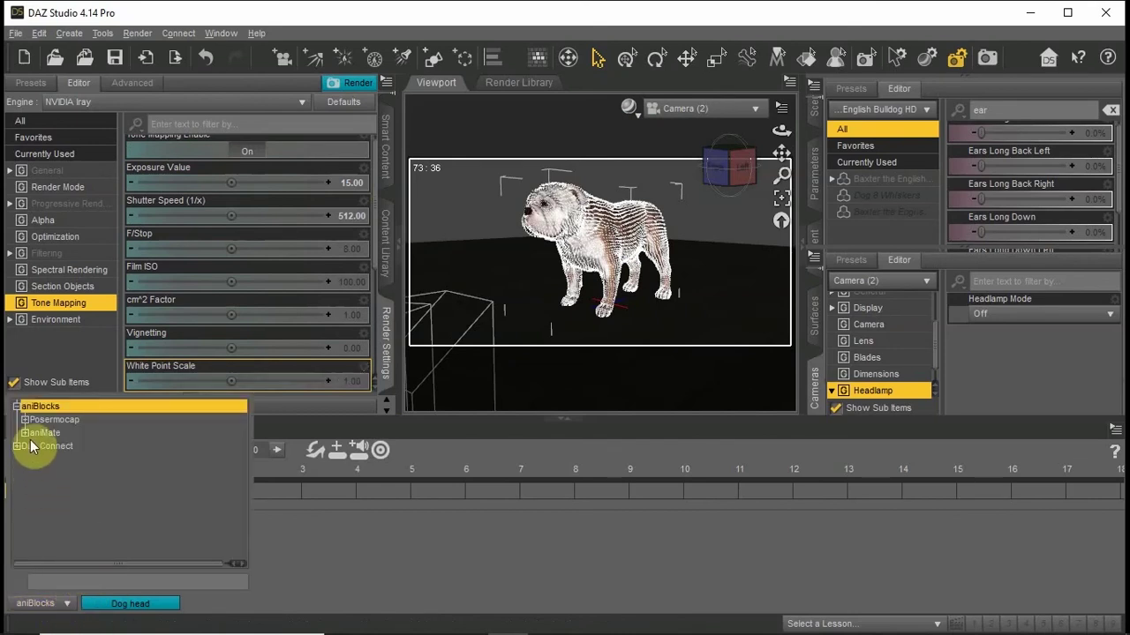
{"action": "left_click", "coordinate": [17, 406]}
{"action": "left_click", "coordinate": [17, 406]}
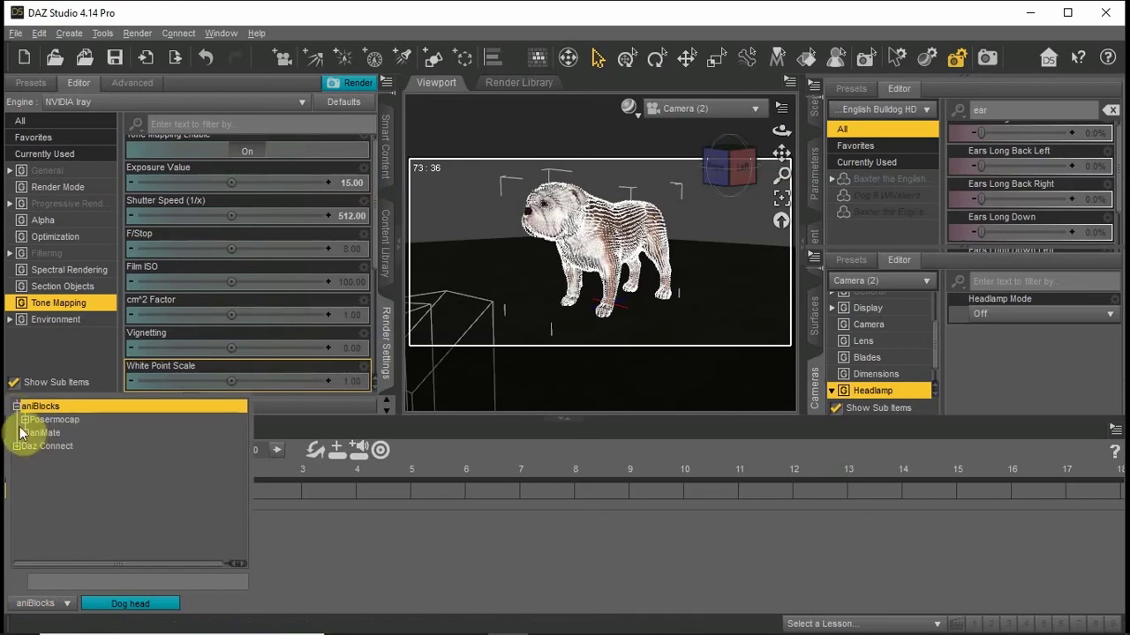
{"action": "left_click", "coordinate": [16, 407]}
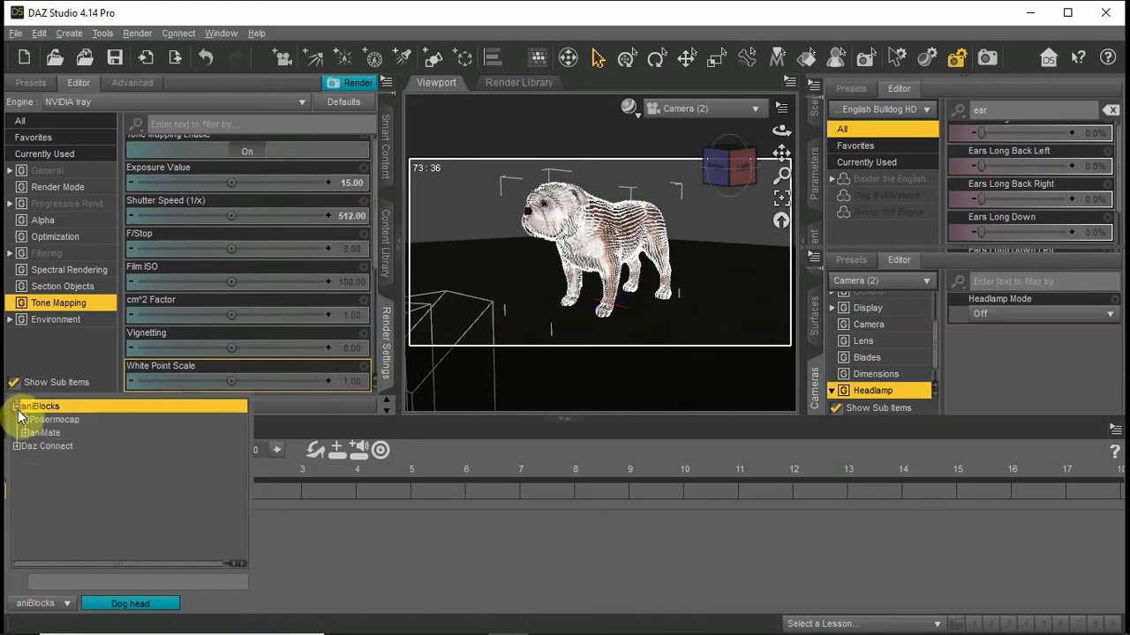
{"action": "left_click", "coordinate": [26, 420]}
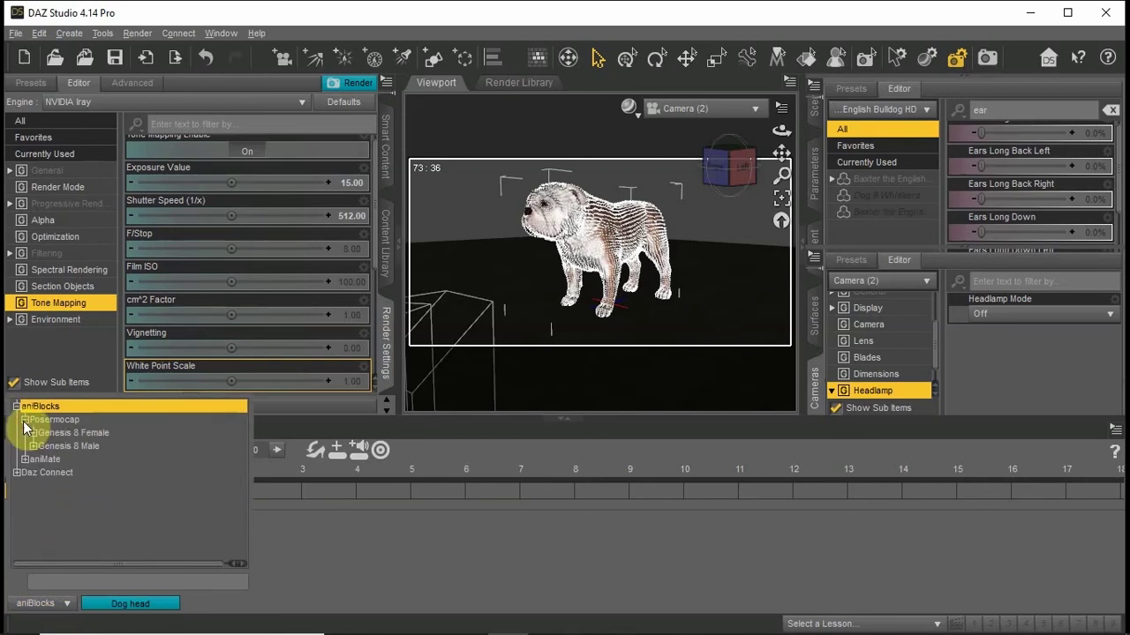
{"action": "left_click", "coordinate": [26, 421]}
{"action": "left_click", "coordinate": [21, 434]}
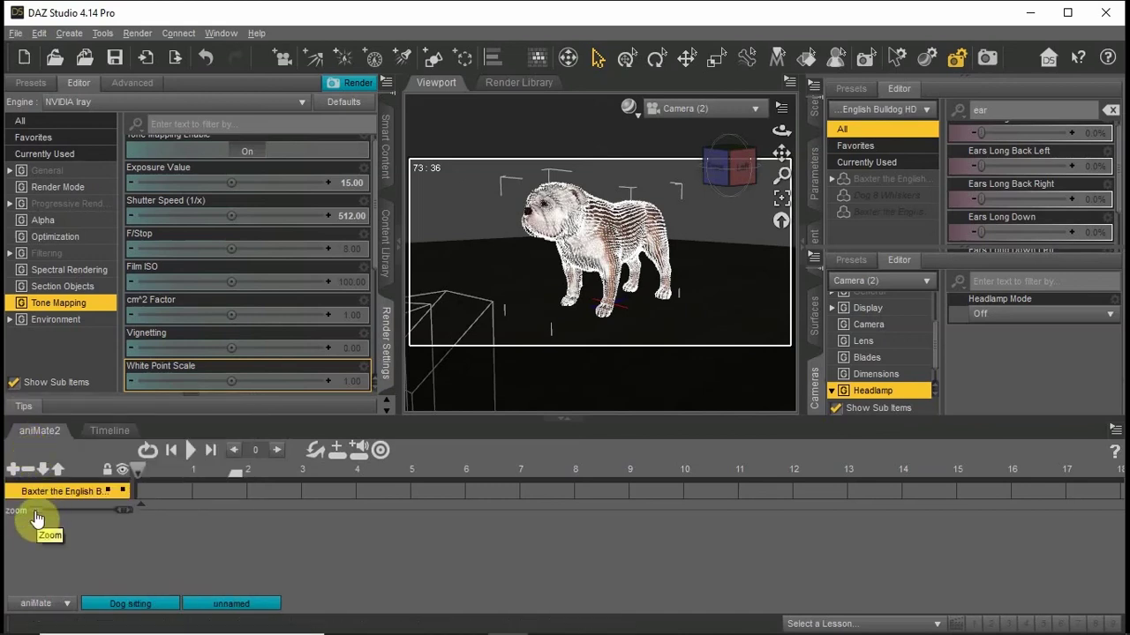
{"action": "double_click", "coordinate": [137, 605]}
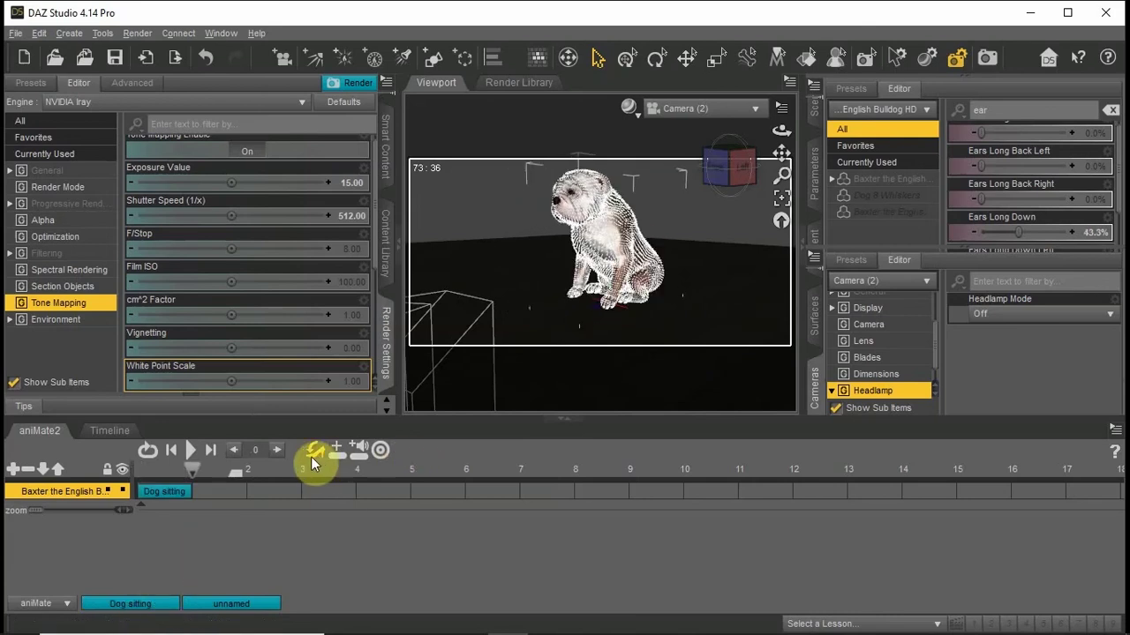
Play the English Bulldog's sitting animation in aniMate2 and stop the playback.
{"action": "left_click", "coordinate": [179, 455]}
{"action": "left_click", "coordinate": [188, 447]}
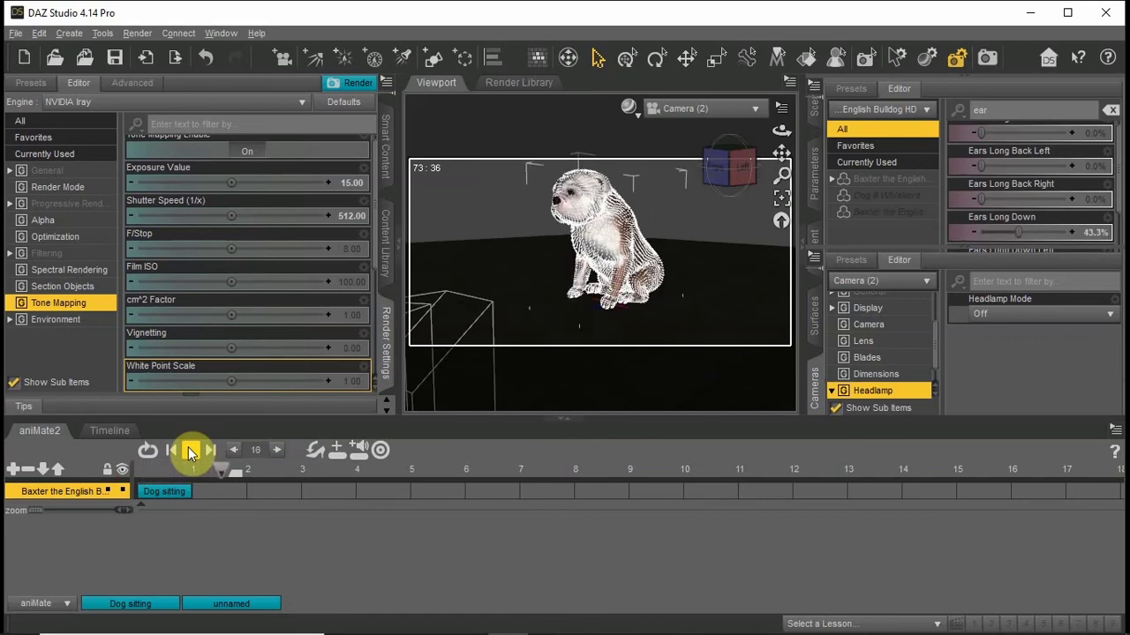
{"action": "left_click", "coordinate": [188, 451]}
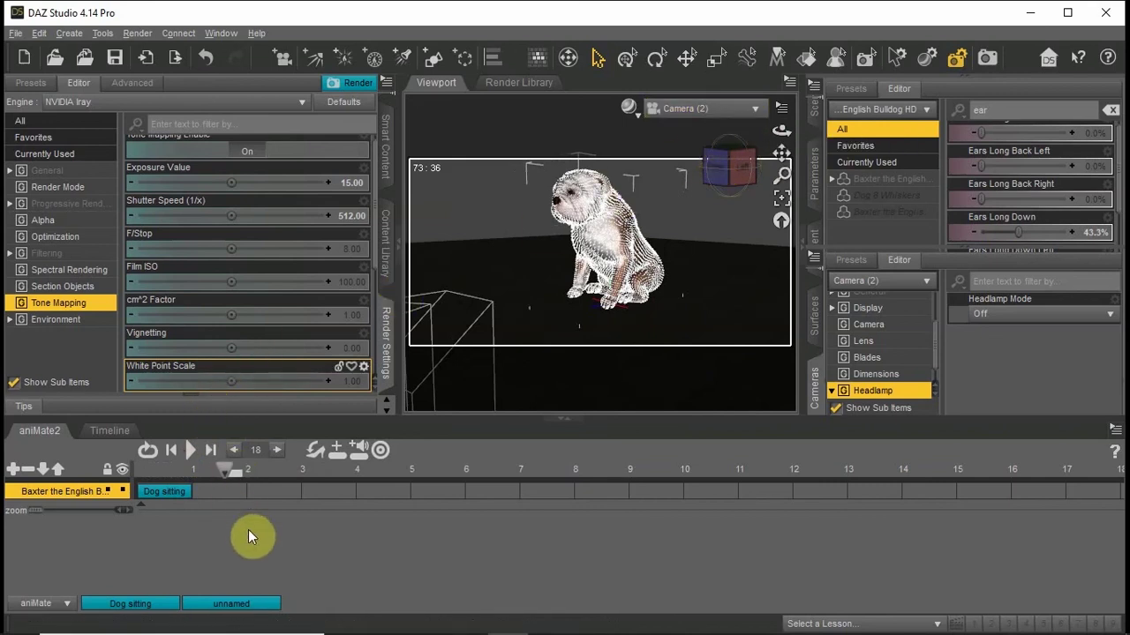
Bring up the studio timeline and play the bulldog's animation from the first frame.
{"action": "left_click", "coordinate": [121, 439]}
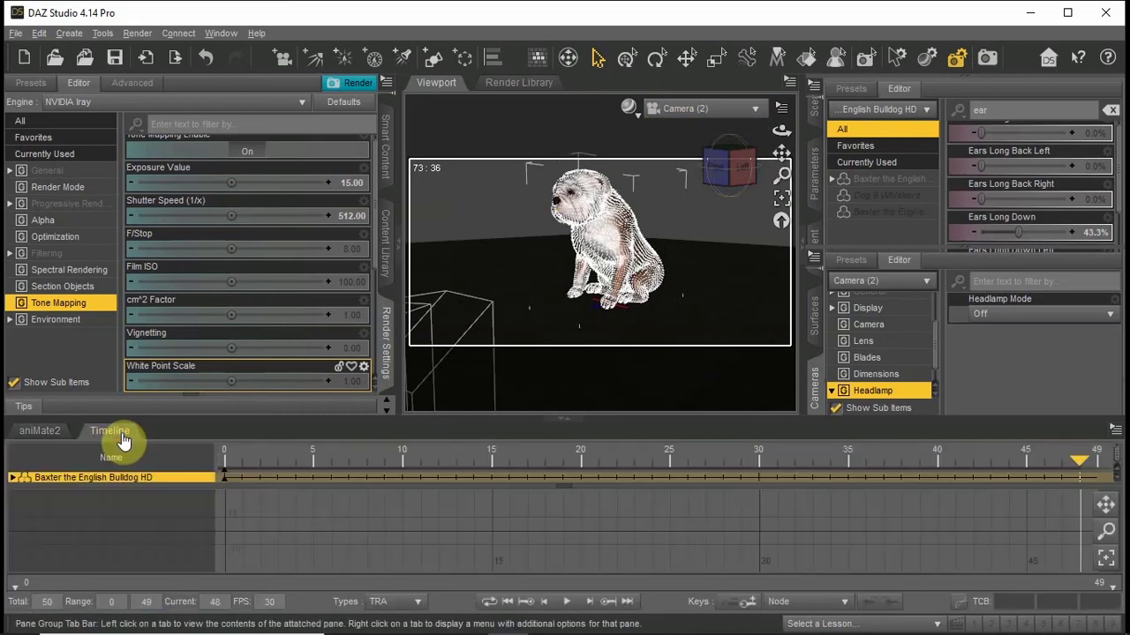
{"action": "mouse_move", "coordinate": [432, 629]}
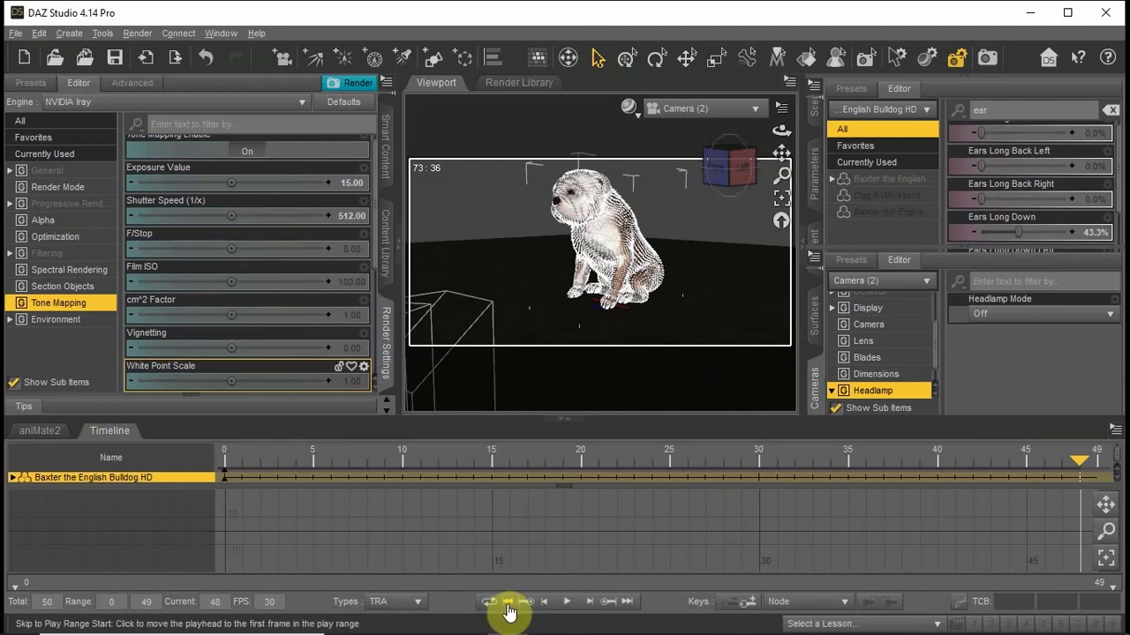
{"action": "left_click", "coordinate": [508, 607]}
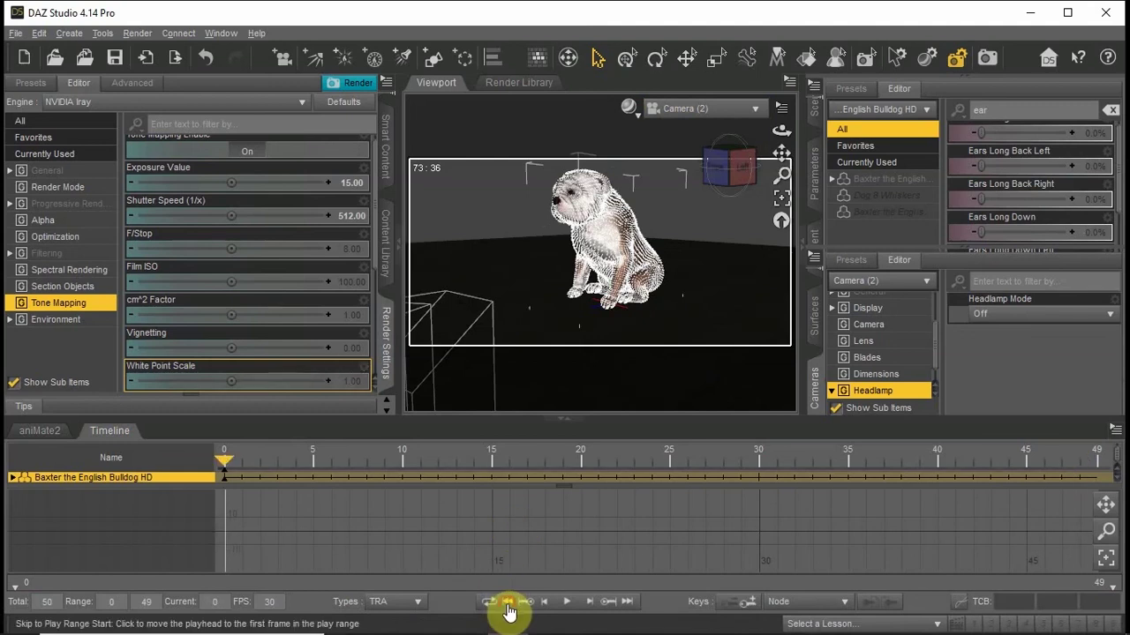
{"action": "left_click", "coordinate": [565, 603]}
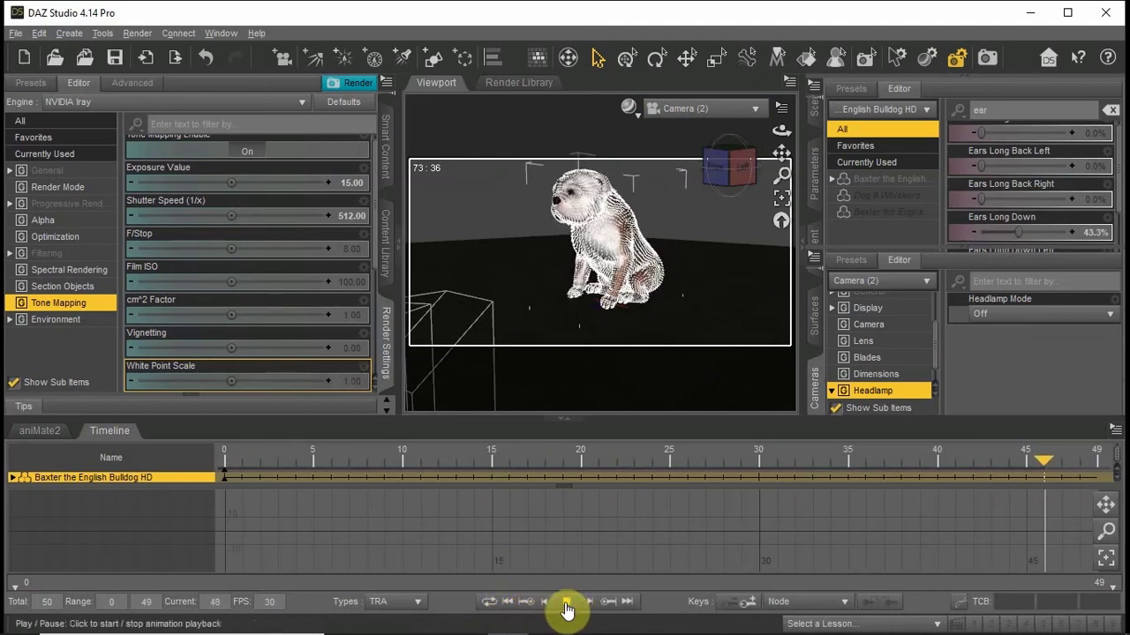